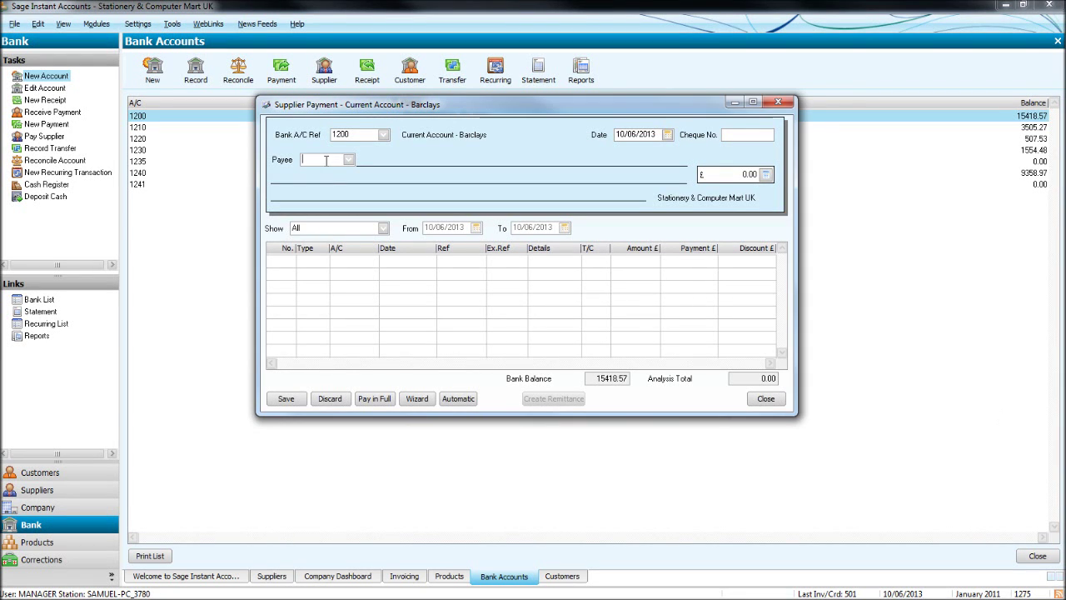
Select McNally Computer Supplies as the payee and set the supplier payment date to 01/03/2009.
type("MCN001")
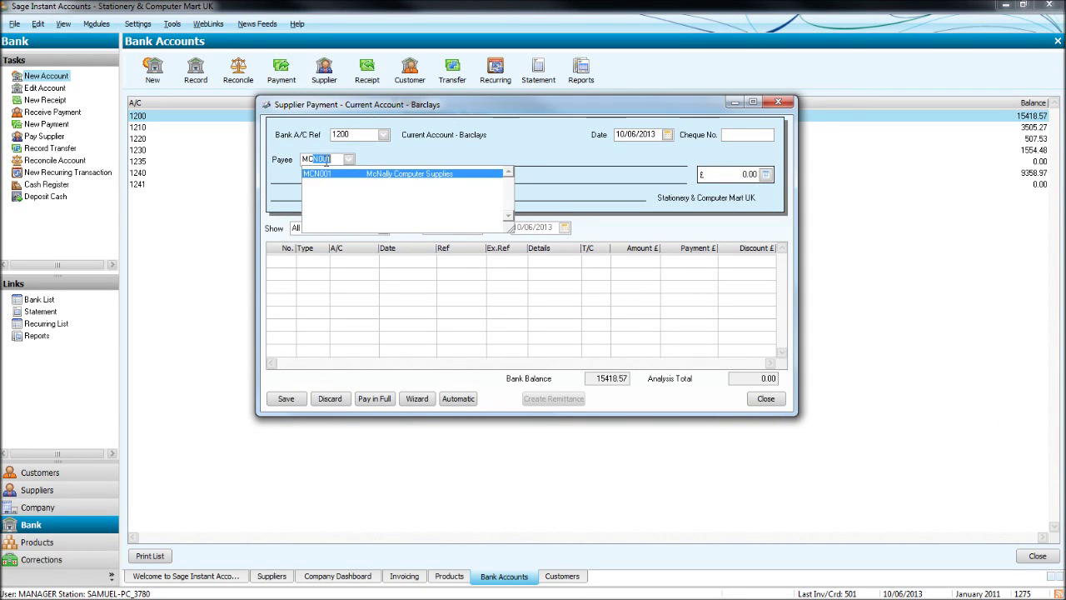
key("Tab")
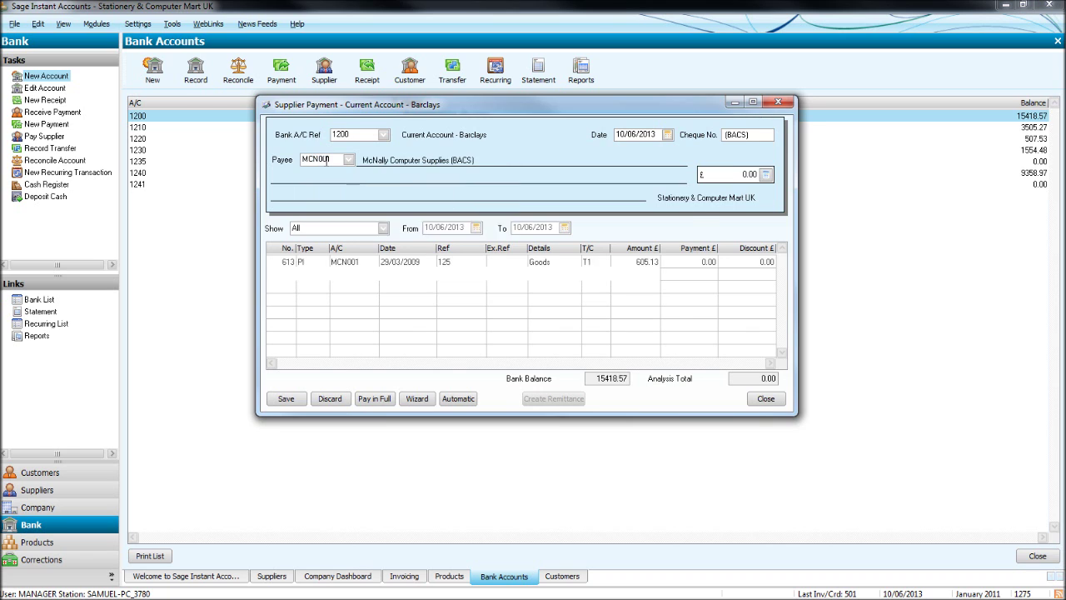
key("Return")
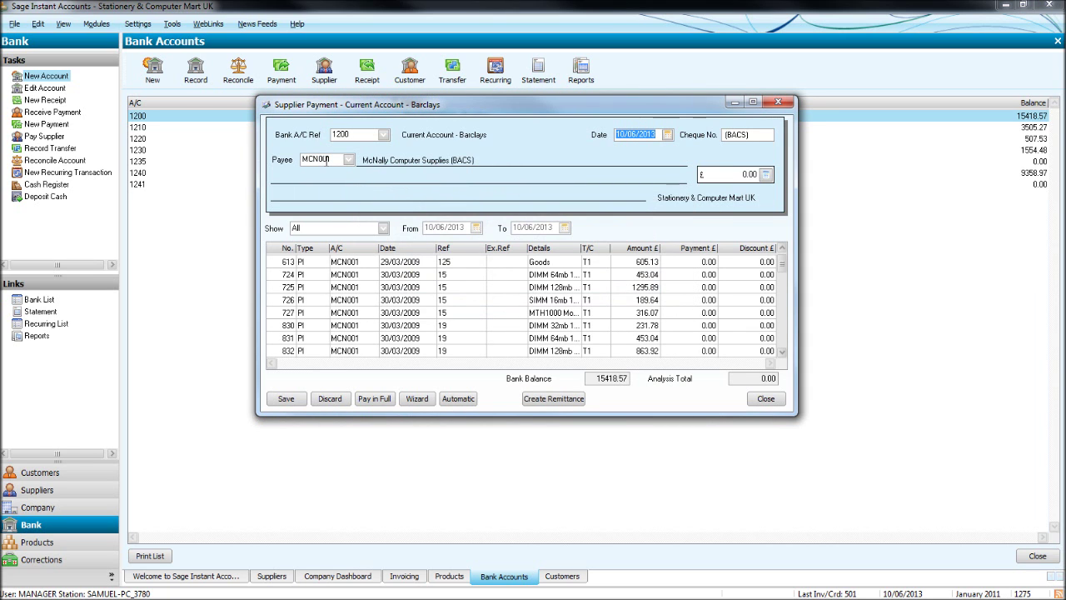
type("01/03/2009")
key("Tab")
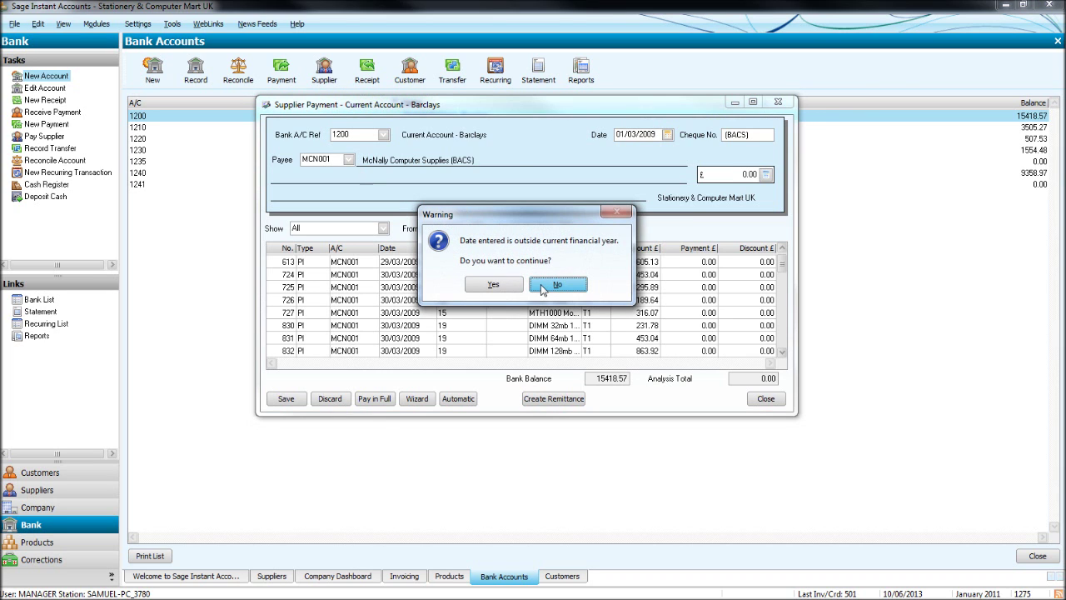
left_click(542, 287)
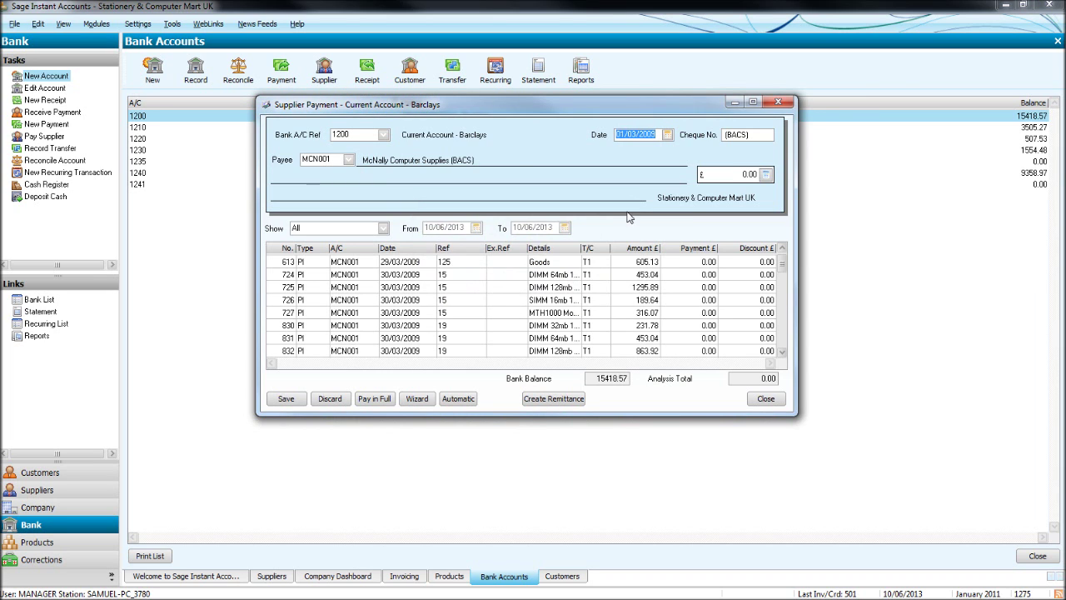
key("Tab")
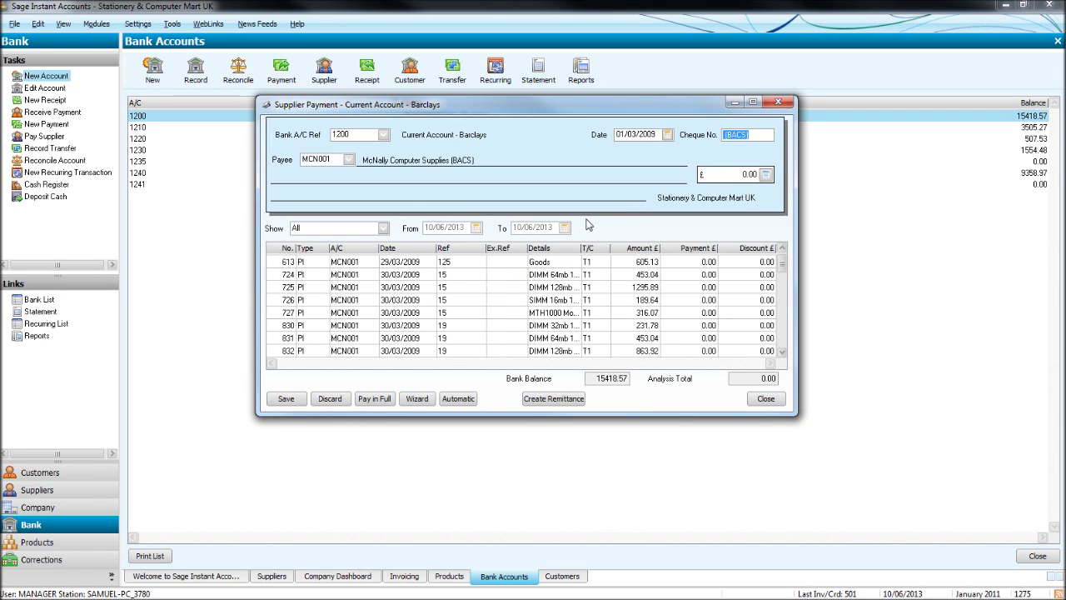
key("Tab")
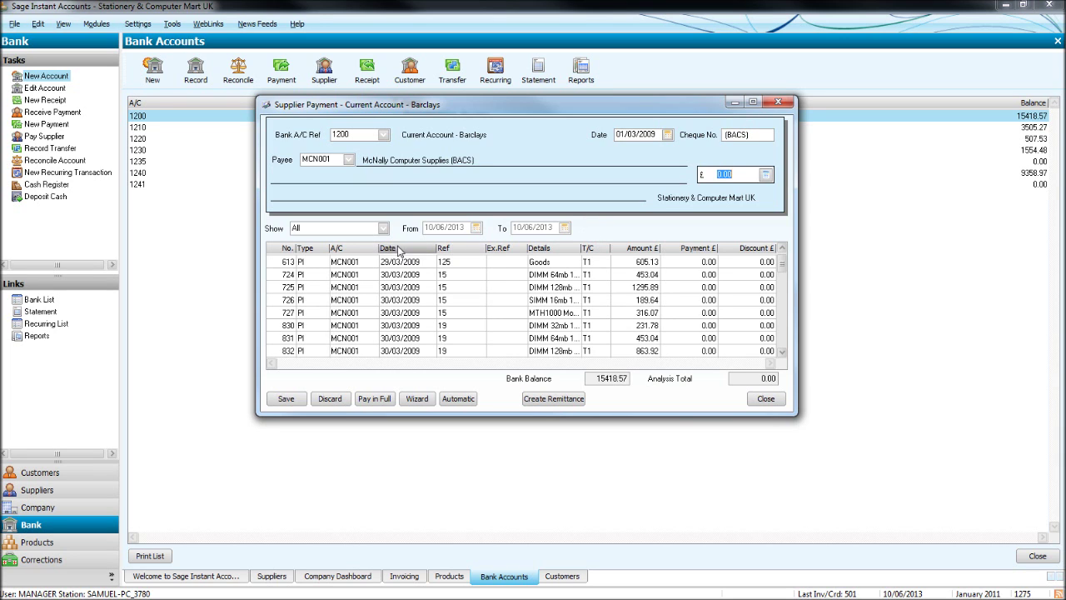
key("Tab")
Pay the first five listed McNally invoices in full, from the Goods invoice through transaction 727.
left_click(689, 262)
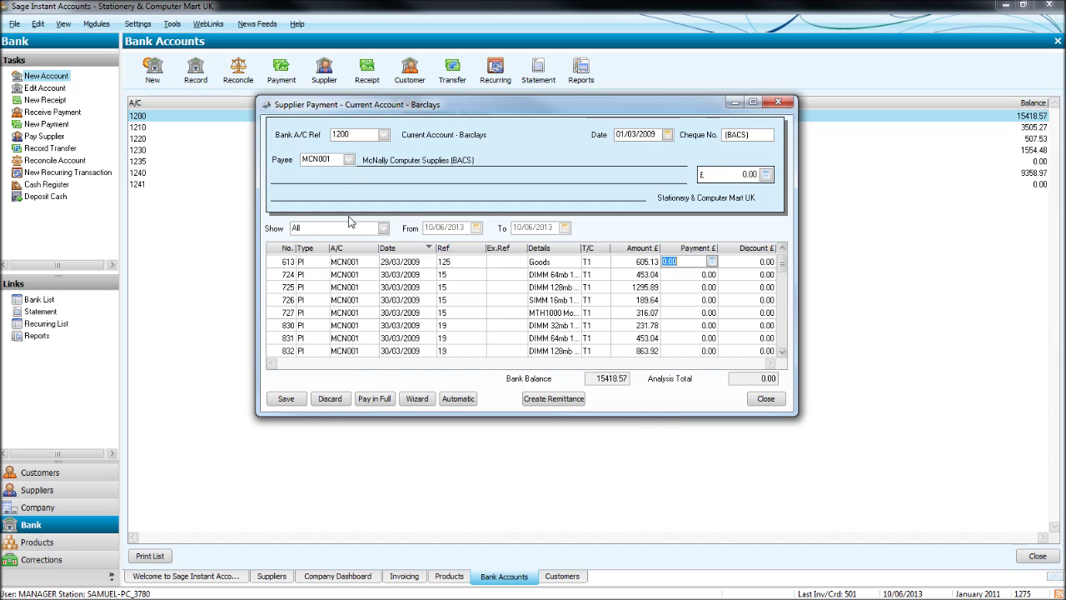
left_click(374, 400)
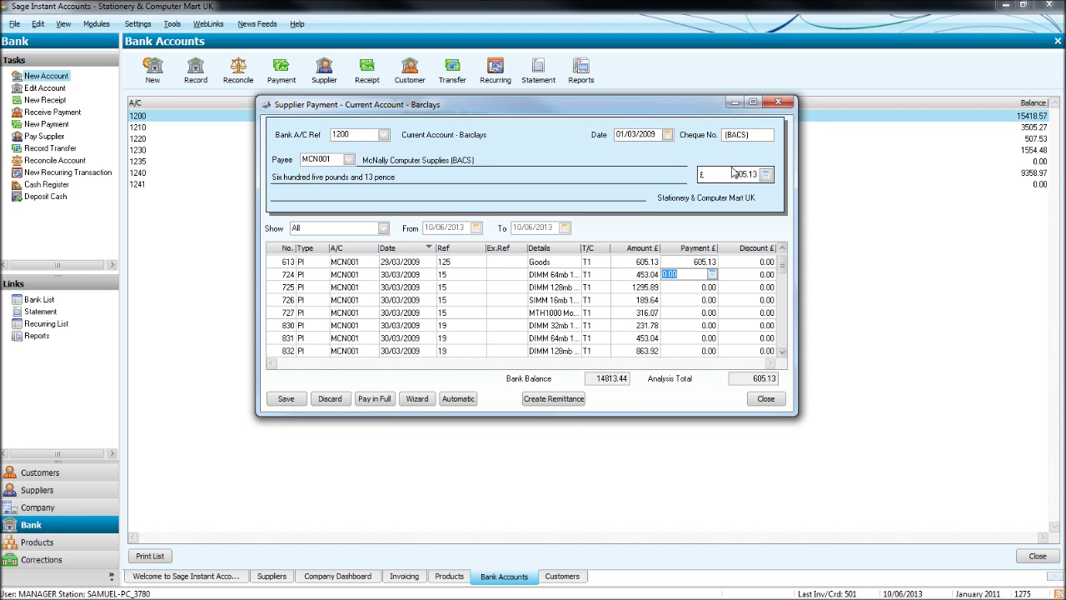
left_click(377, 400)
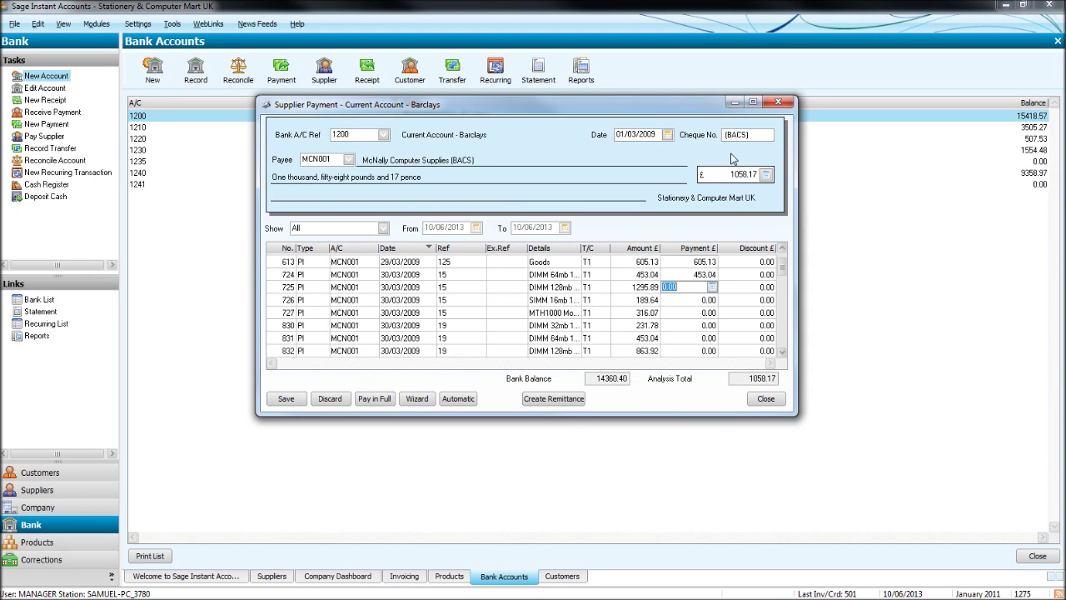
left_click(384, 400)
left_click(384, 400)
left_click(384, 400)
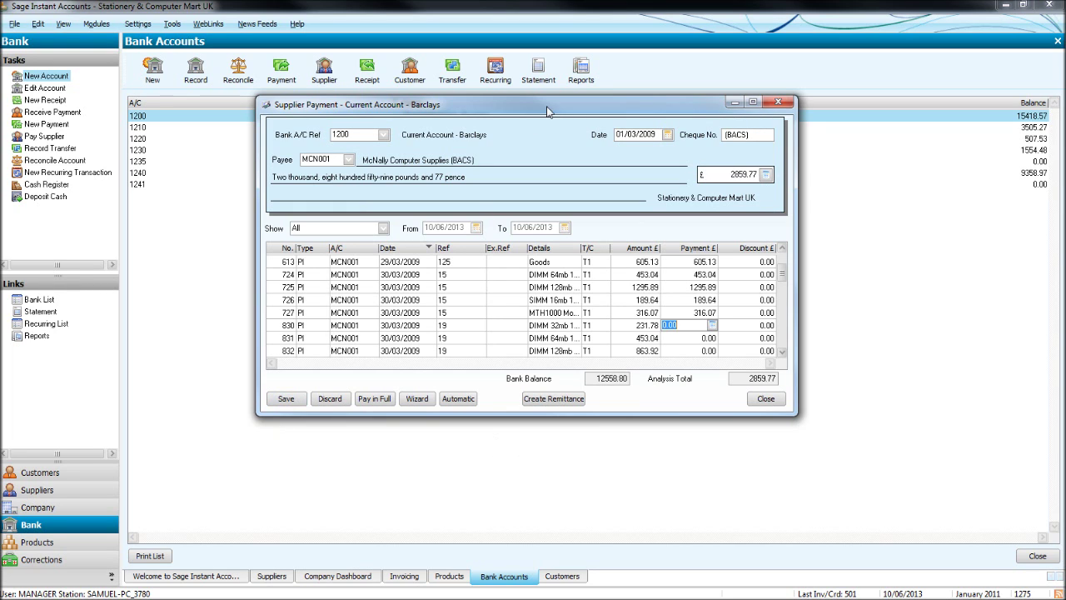
Save the McNally supplier payment and post it using the entered date.
left_click_drag(705, 104, 658, 154)
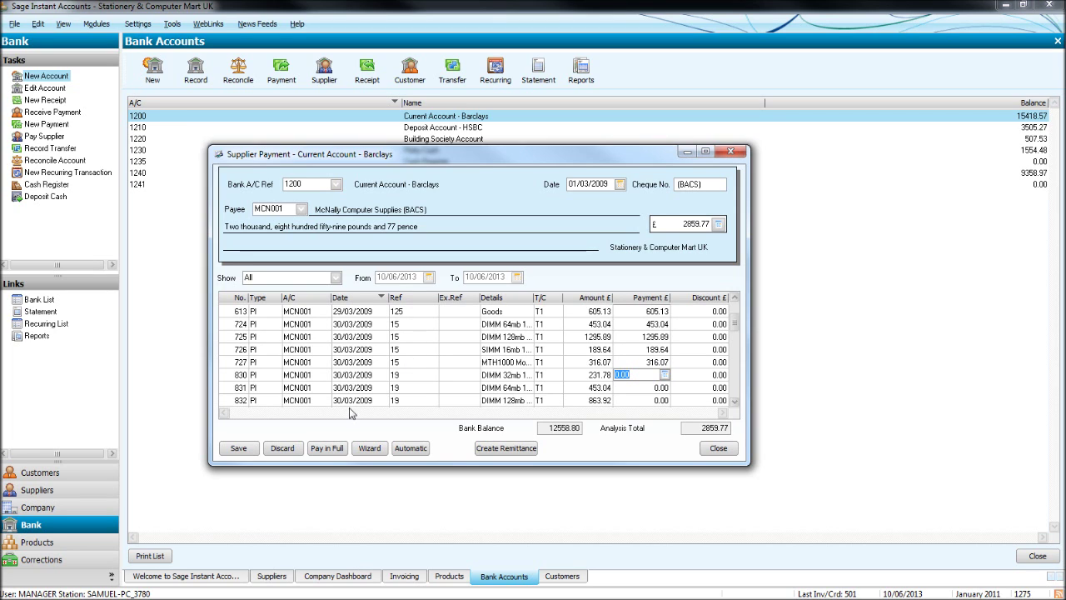
left_click(239, 450)
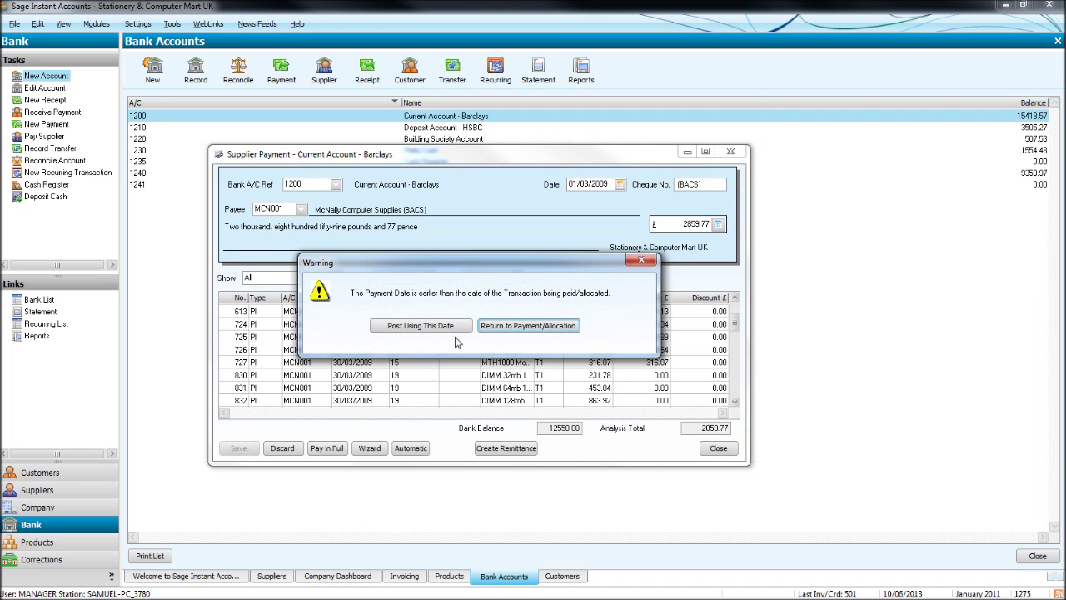
left_click(456, 329)
left_click(453, 339)
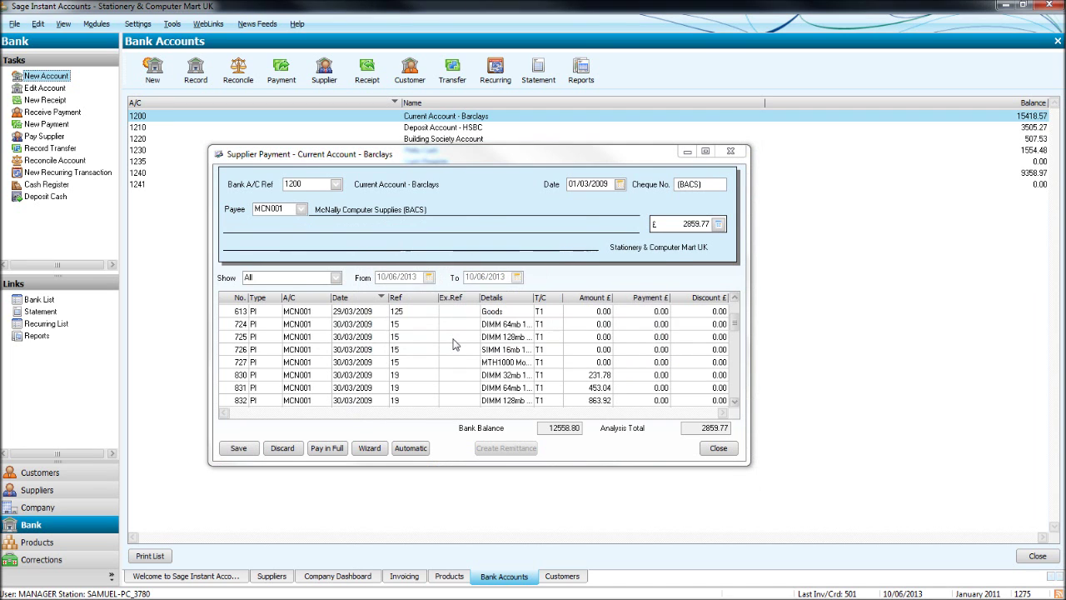
Select McNally Computer Supplies as payee again, review its remaining unpaid invoices, and close the supplier payment without saving.
type("MC")
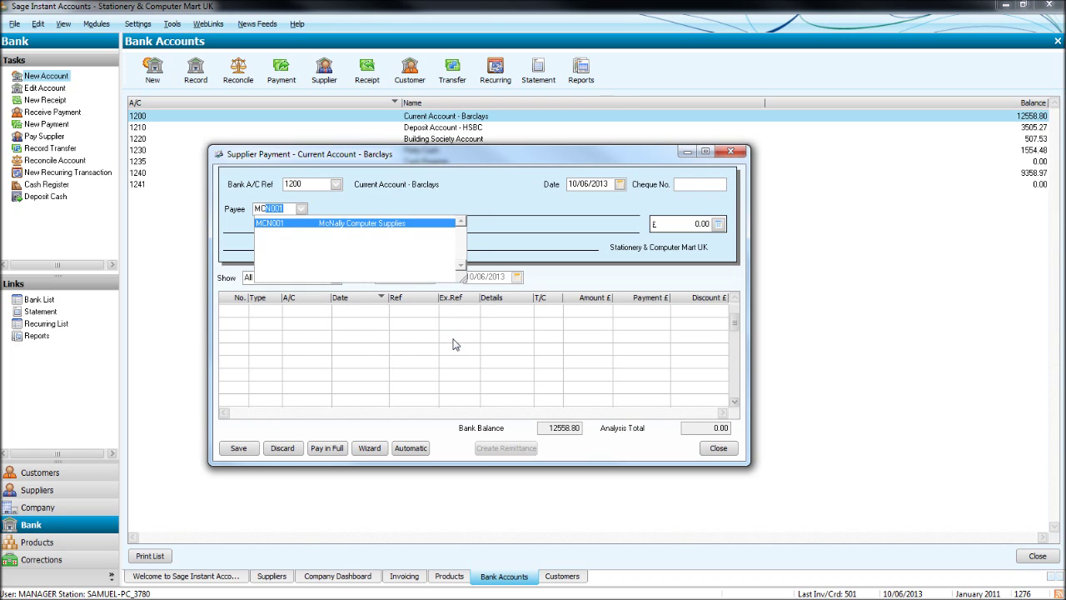
key("Tab")
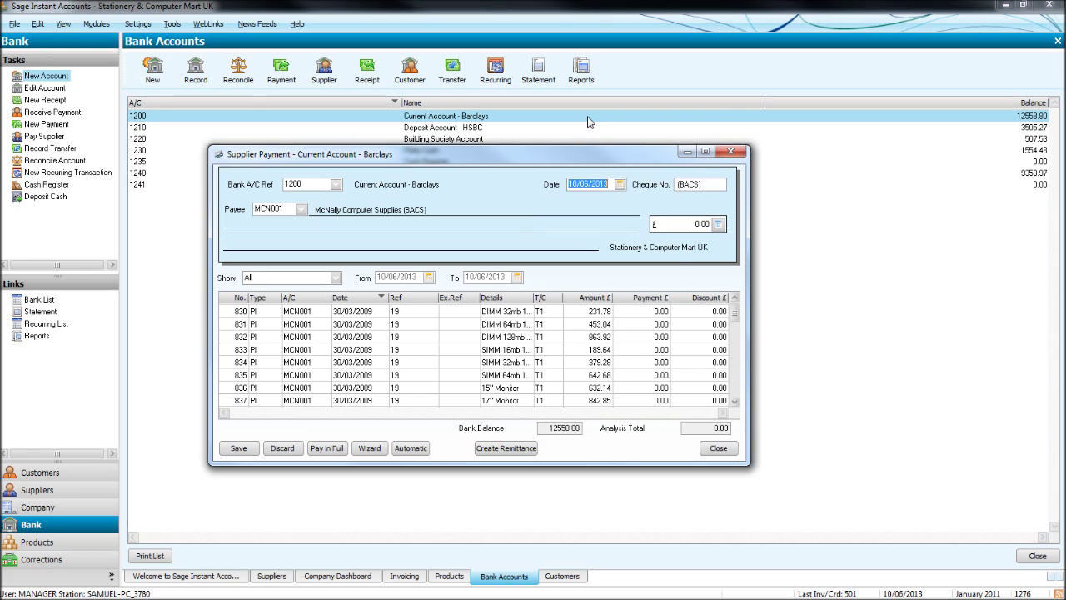
left_click(736, 315)
left_click(735, 400)
left_click(730, 151)
left_click(493, 343)
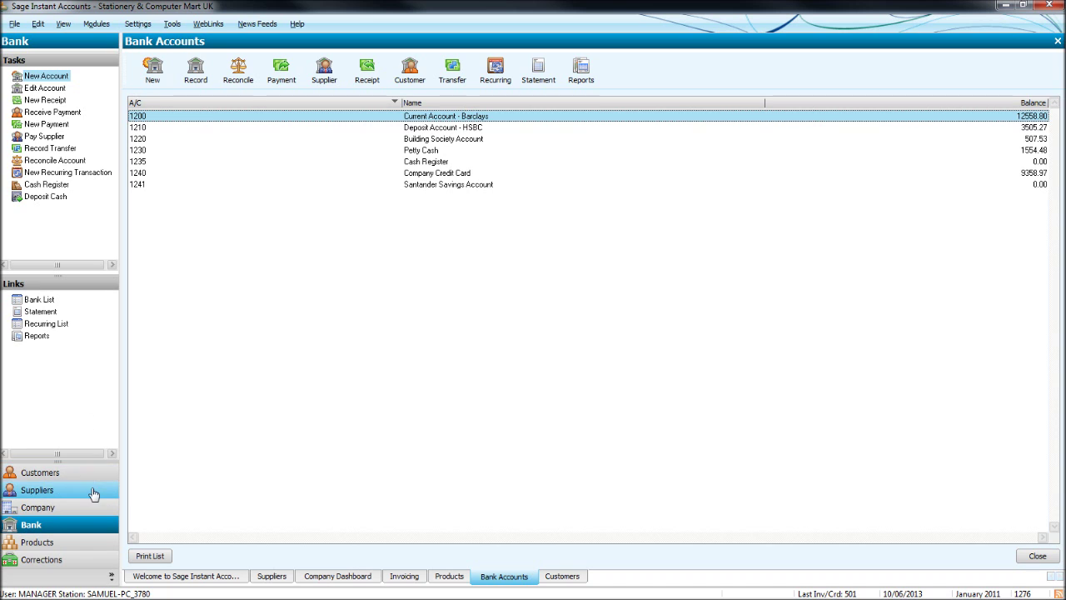
Start a batch supplier invoice for Concept Stationery Supplies, keeping the date 10/06/2013 and entering reference 6565.
left_click(91, 490)
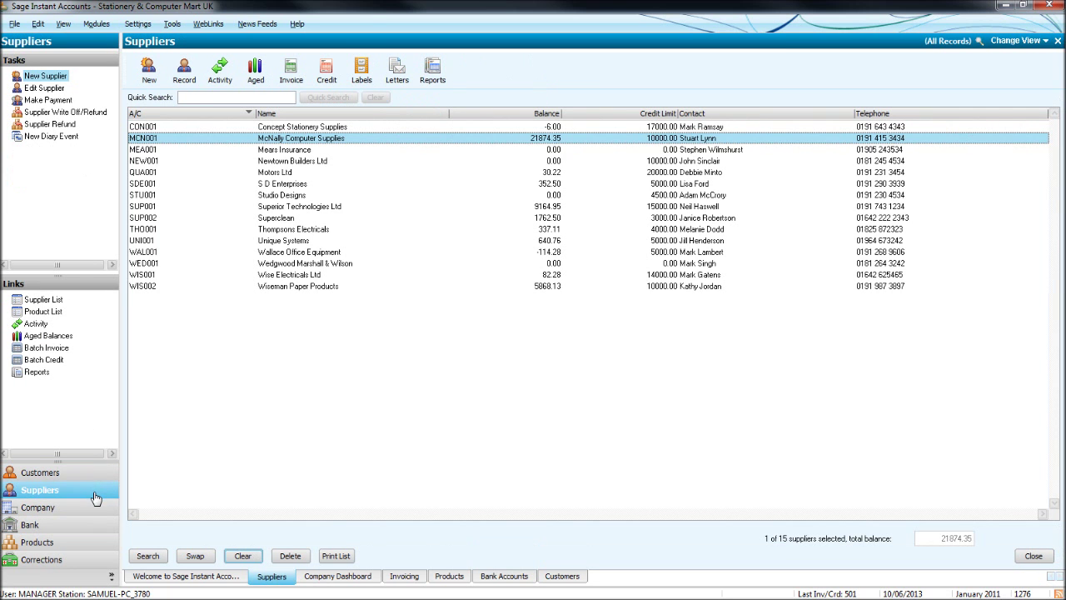
left_click(443, 137)
left_click(444, 127)
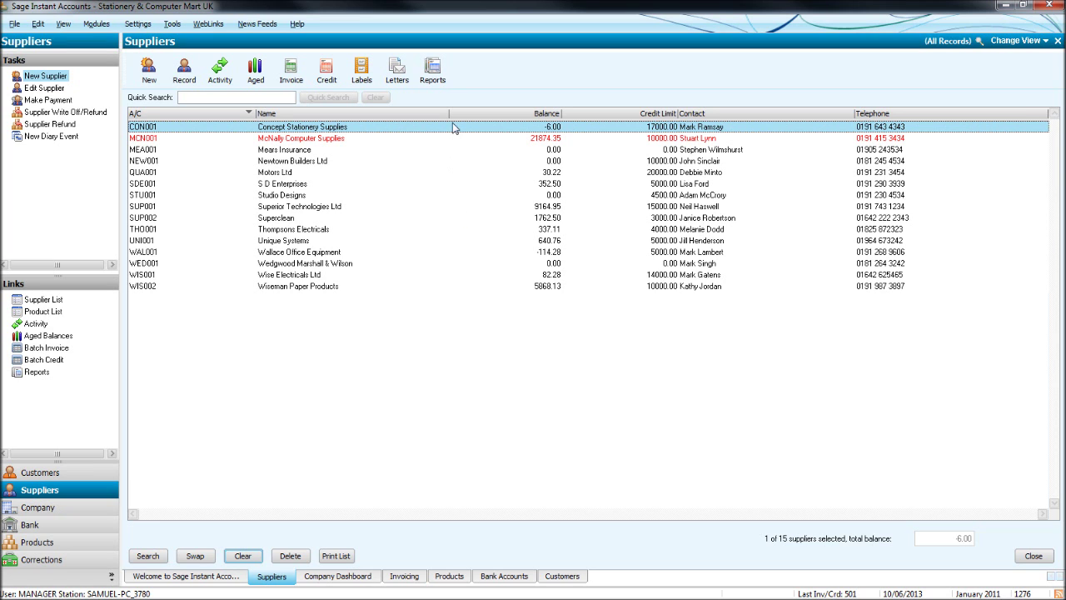
left_click(290, 70)
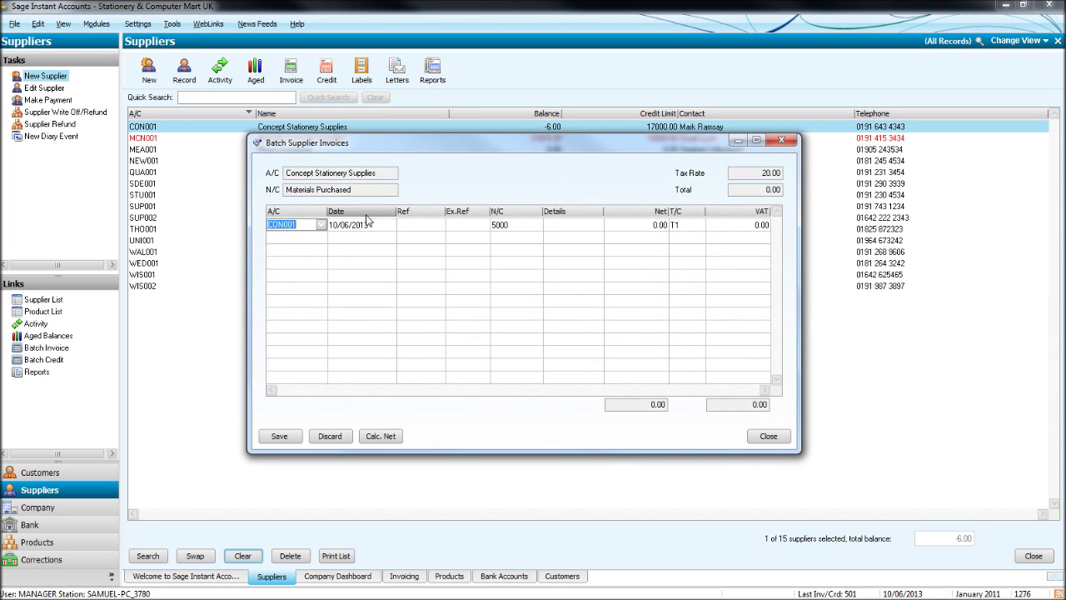
left_click(366, 218)
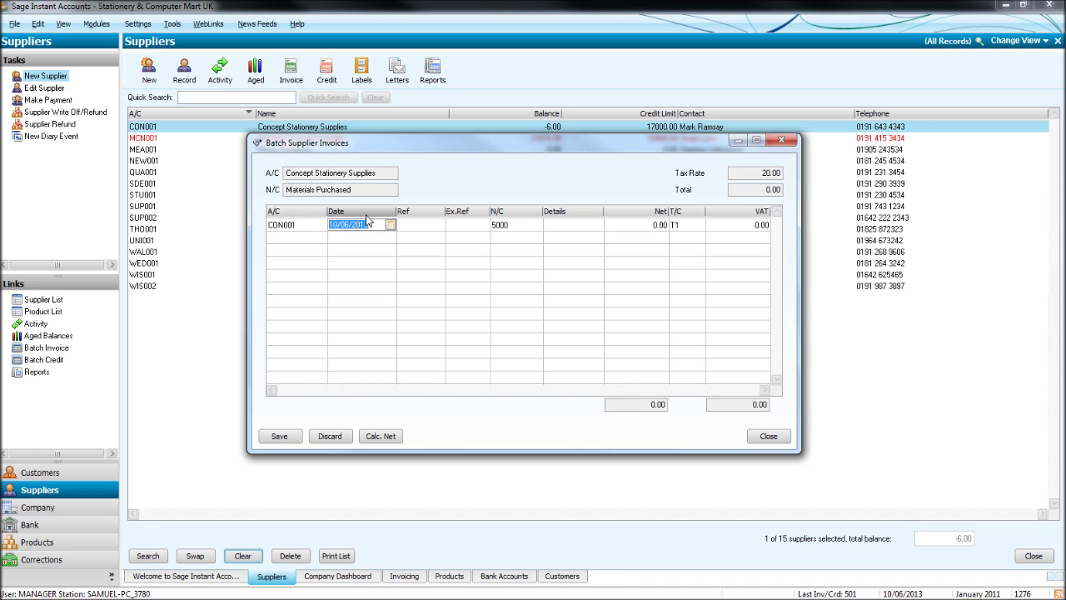
key("Tab")
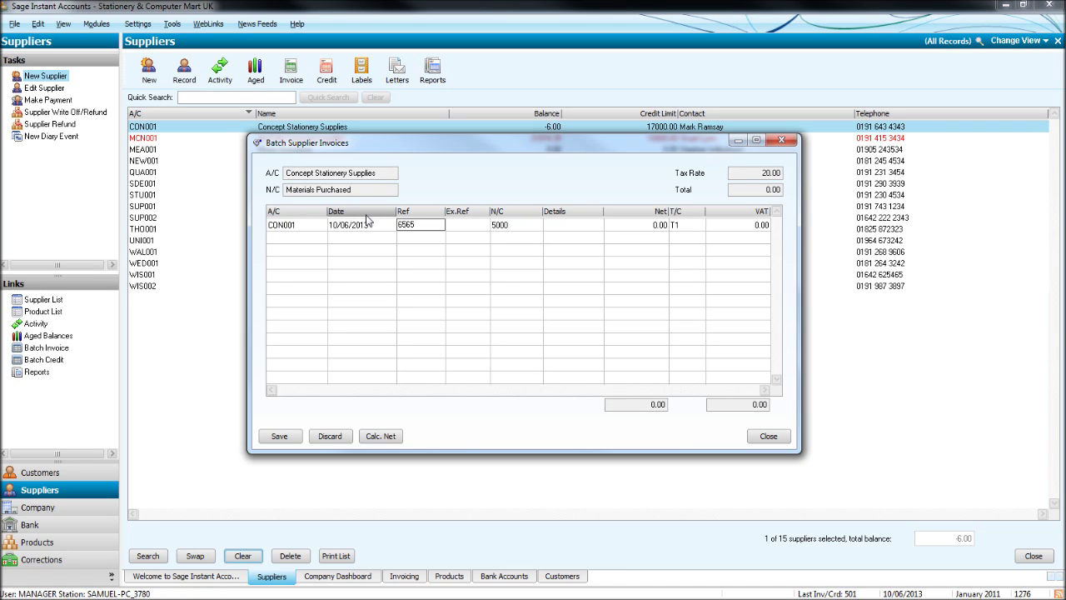
Enter a net amount of 40.00 with tax code T1 on the invoice, then save it and close the batch.
key("Tab")
key("Tab")
key("Tab")
key("Tab")
type("40")
key("Tab")
key("Tab")
key("Tab")
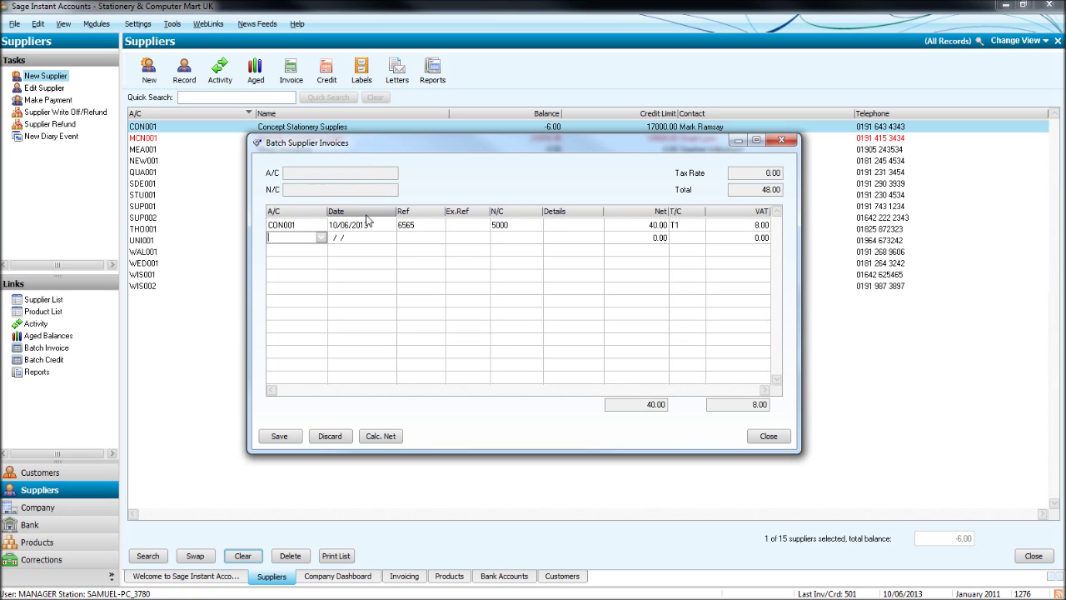
left_click(280, 435)
left_click(573, 337)
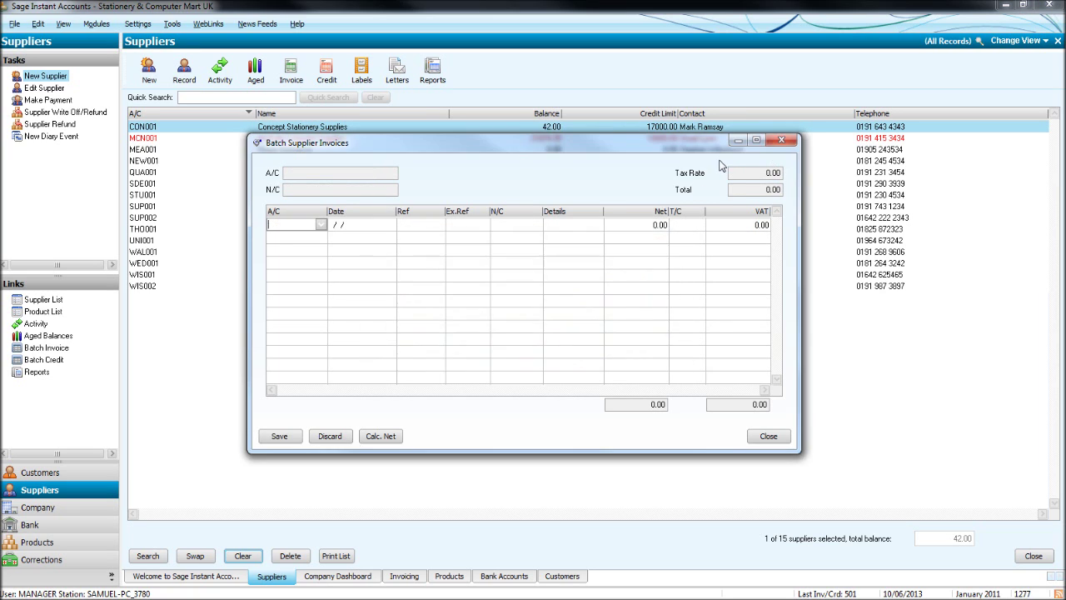
left_click(781, 140)
Start a new supplier payment from the bank accounts and set its bank account to 1230 Petty Cash.
left_click(38, 524)
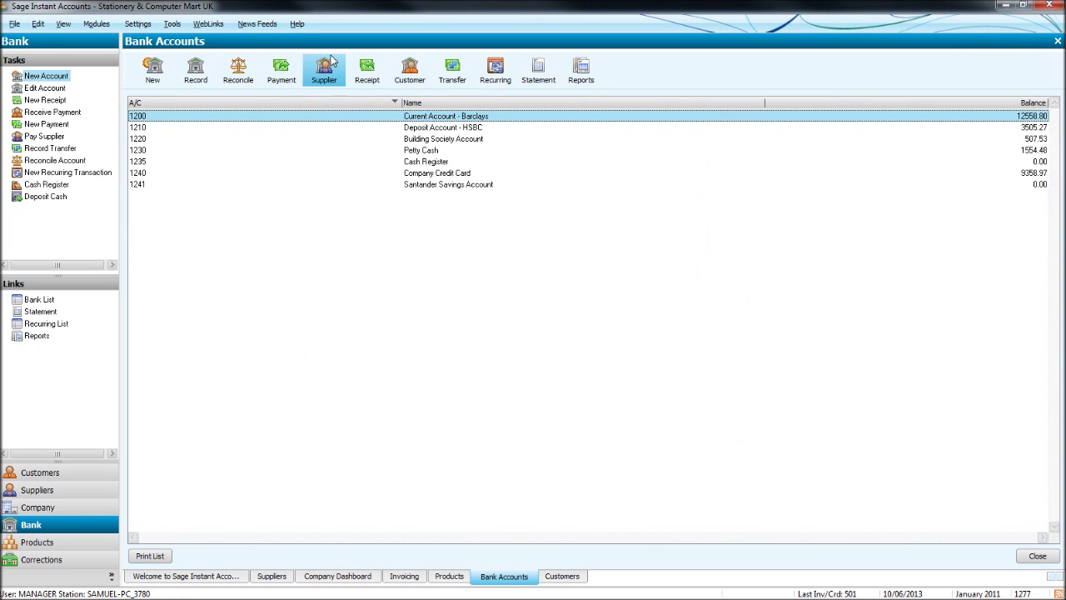
left_click(333, 77)
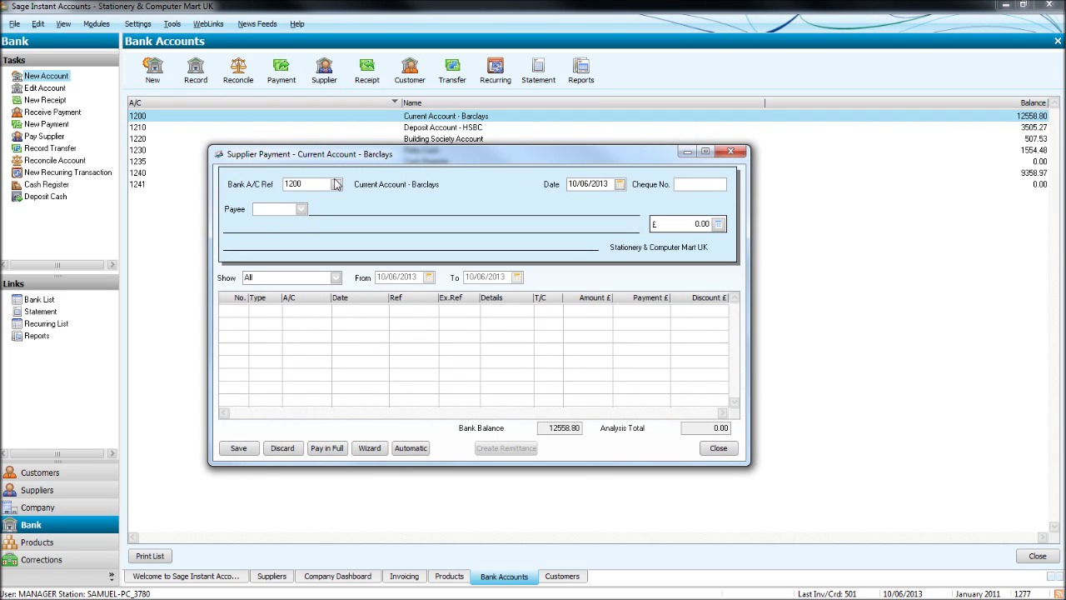
left_click(335, 184)
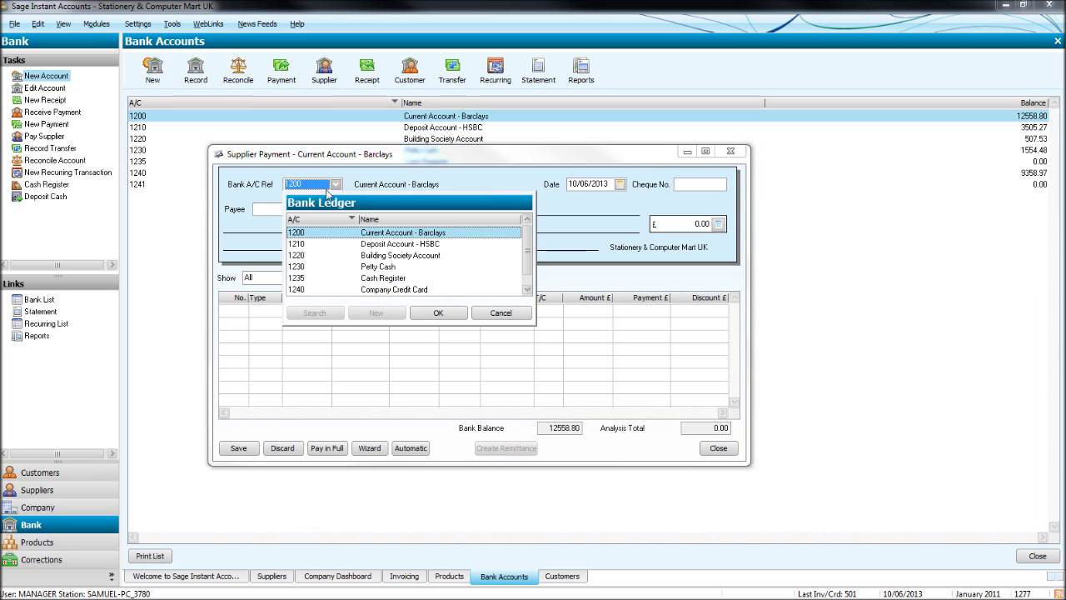
left_click(410, 268)
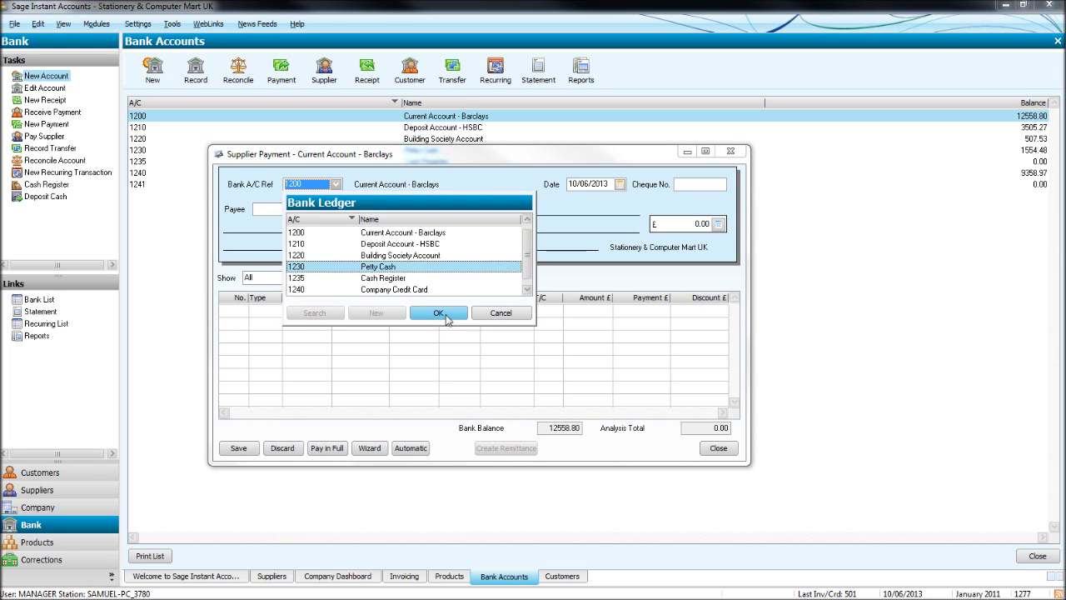
left_click(439, 314)
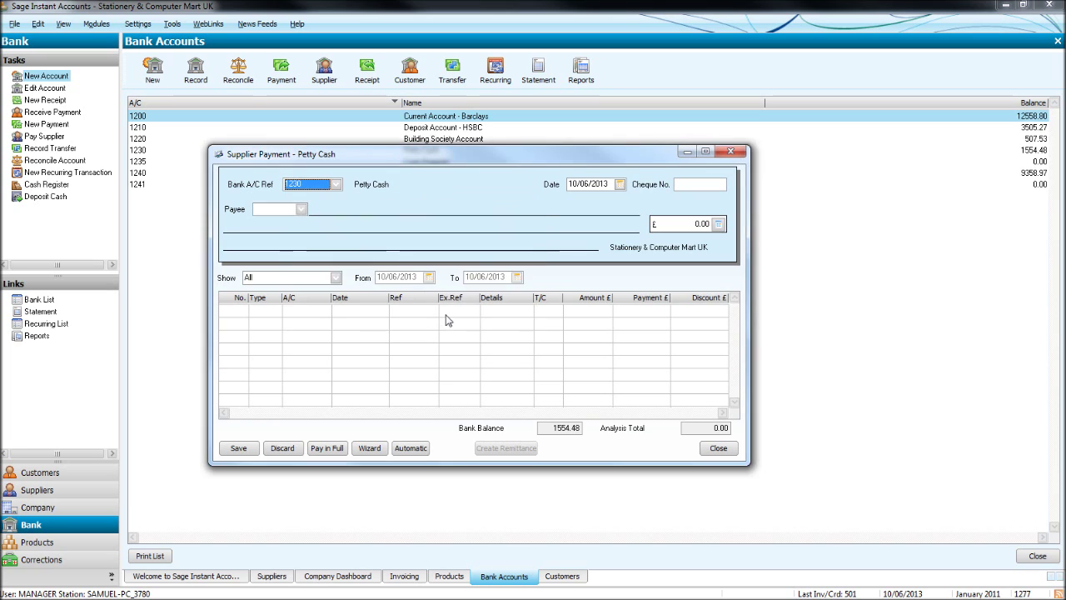
Select Concept Stationery Supplies as the payee and set the petty cash payment date to 05/03/2013.
left_click(272, 212)
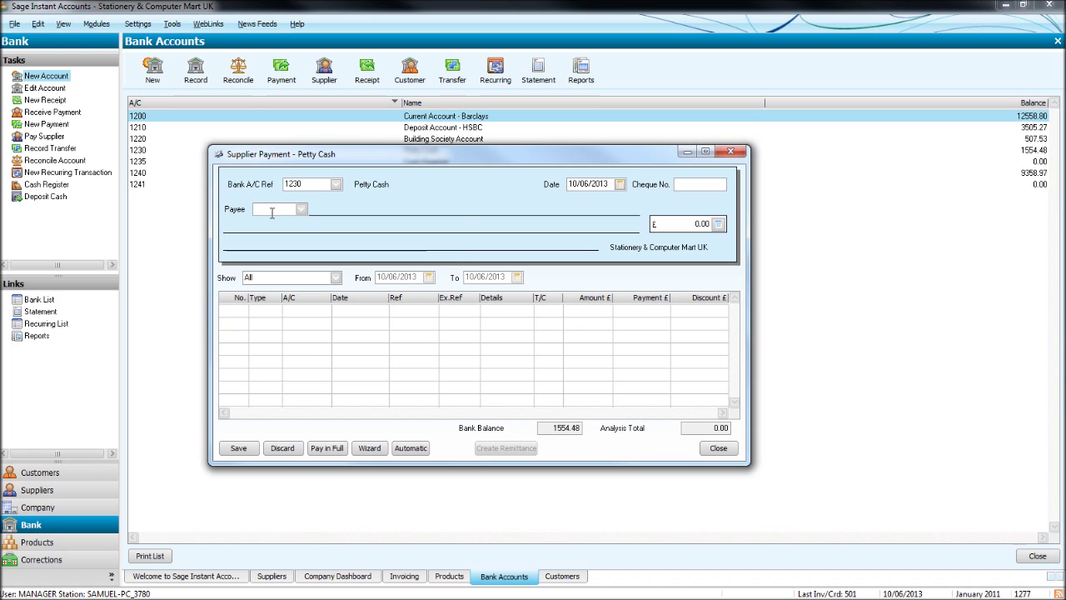
type("CON001")
left_click(333, 223)
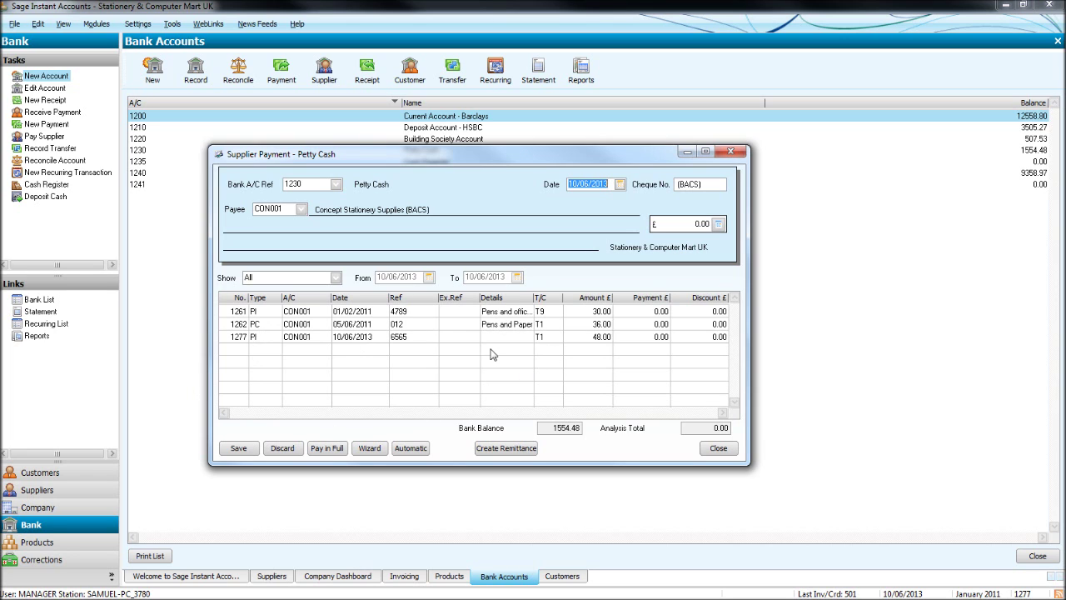
type("05/03/2013")
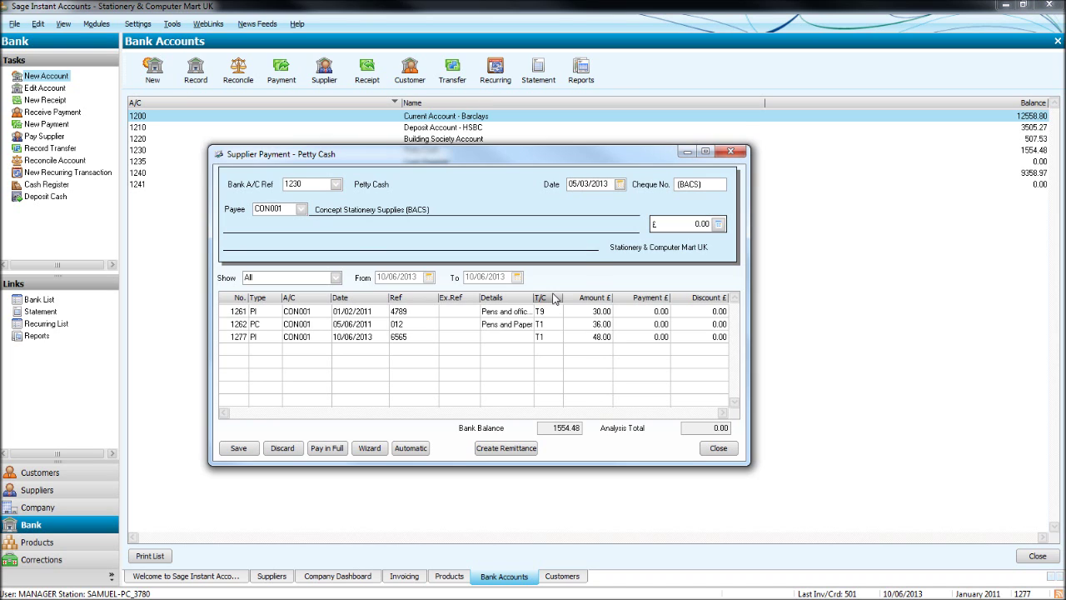
key("Tab")
left_click(448, 336)
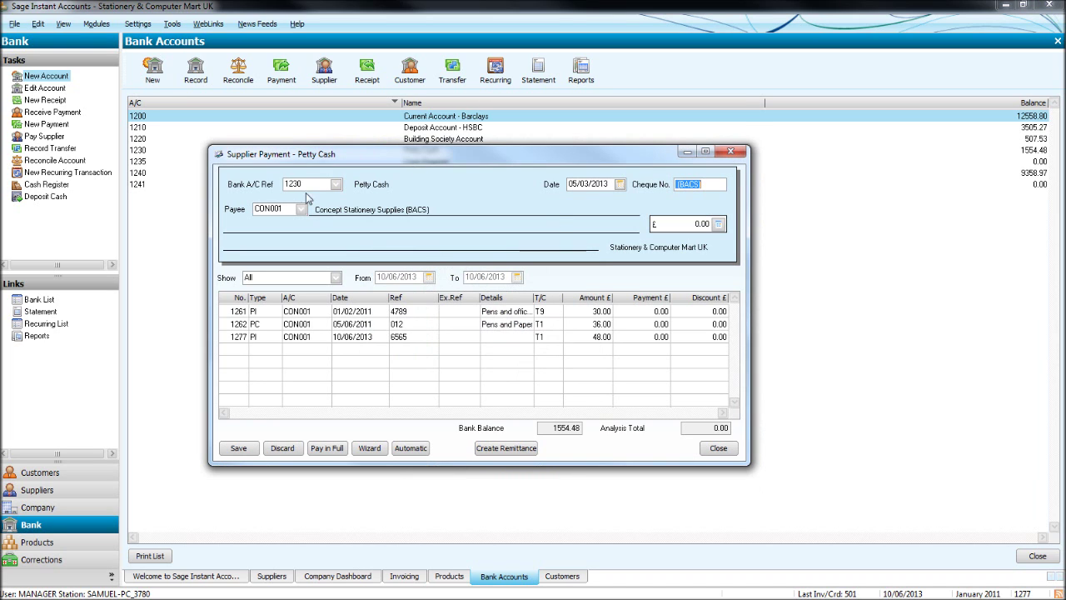
Replace the cheque number with Cash and pay the 30.00 invoice dated 01/02/2011 in full.
left_click_drag(733, 184, 671, 185)
type("Cash")
left_click(691, 224)
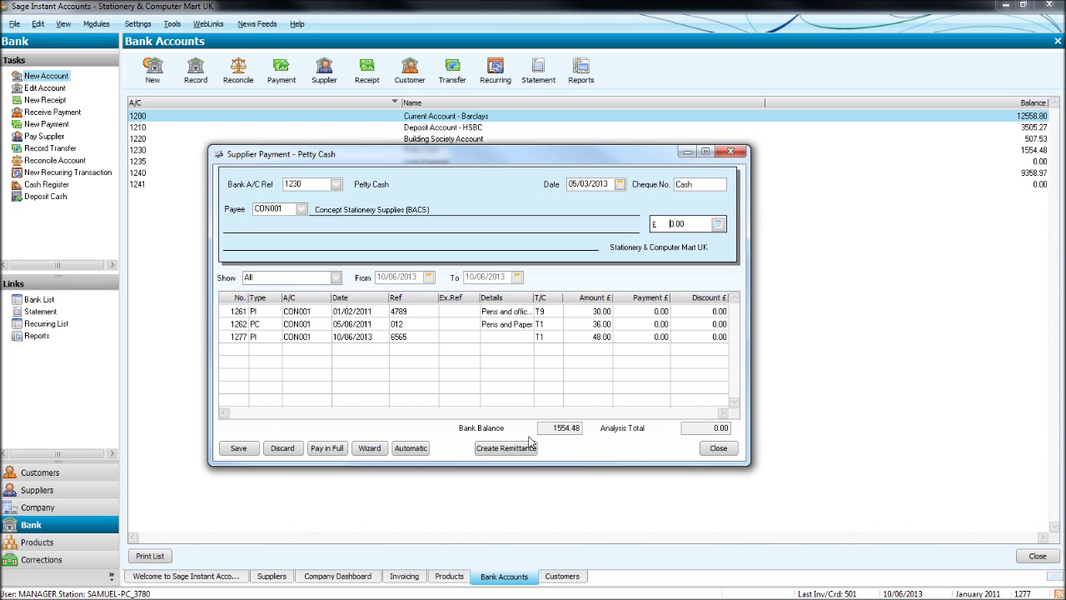
left_click(336, 453)
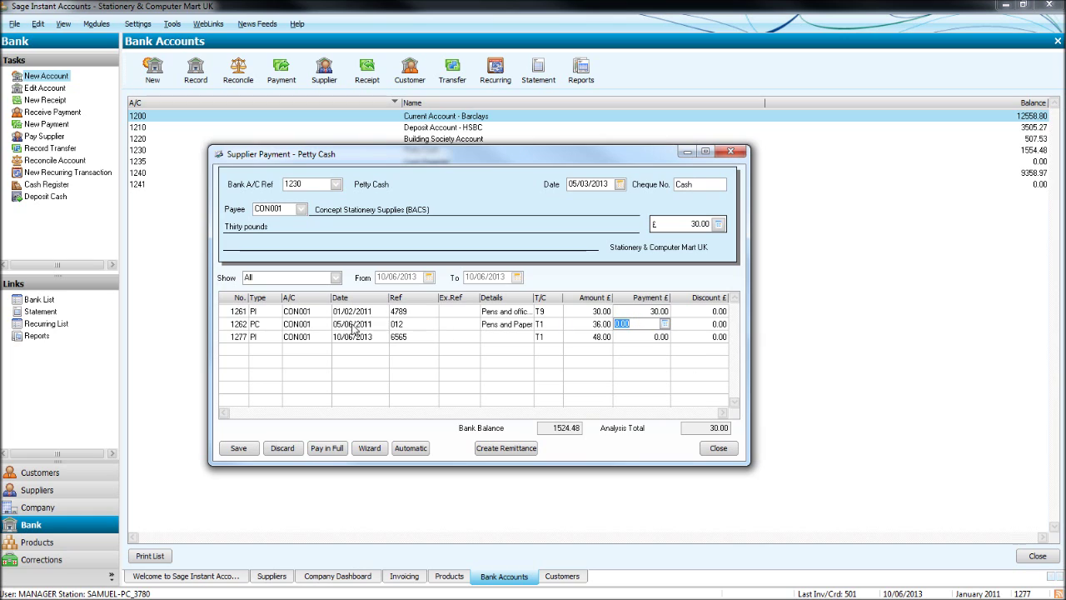
Pay credit note 012 and invoice 6565 in full, save the petty cash payment despite its out-of-year date, and close the payment form.
left_click(323, 450)
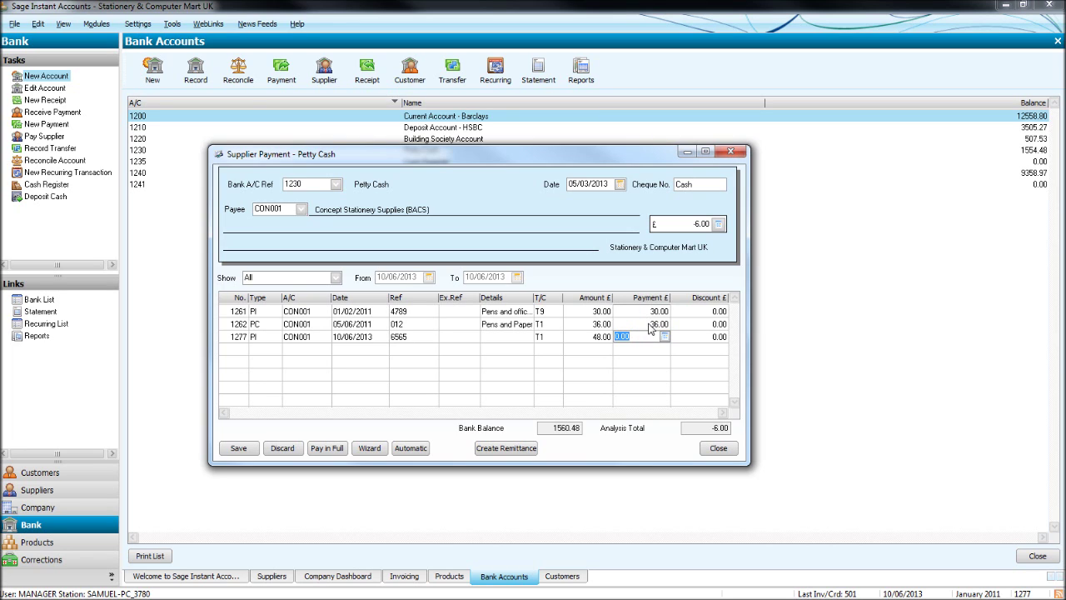
left_click(332, 448)
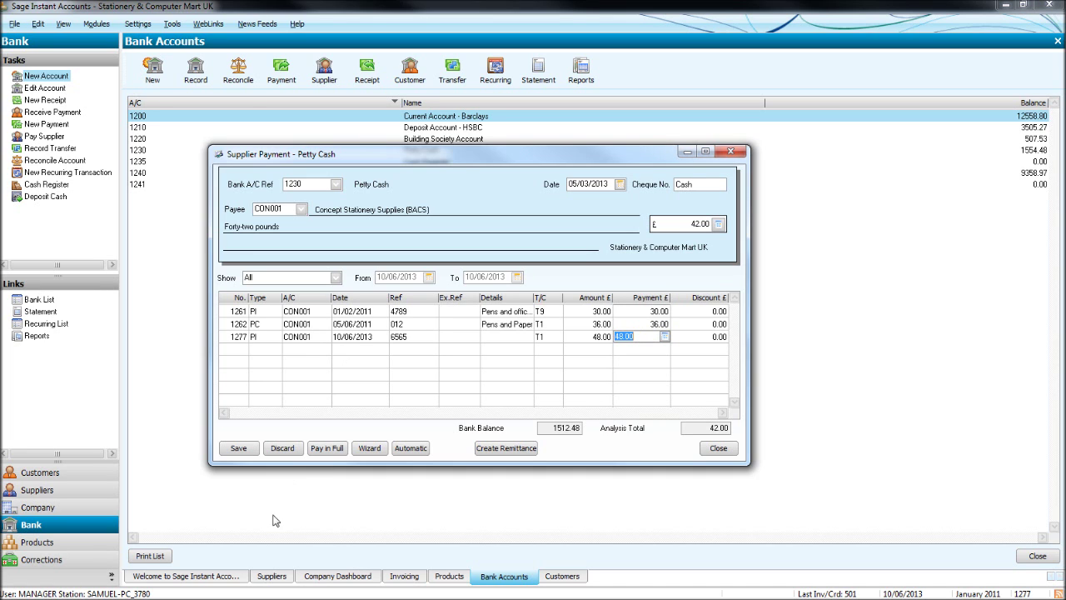
left_click(244, 454)
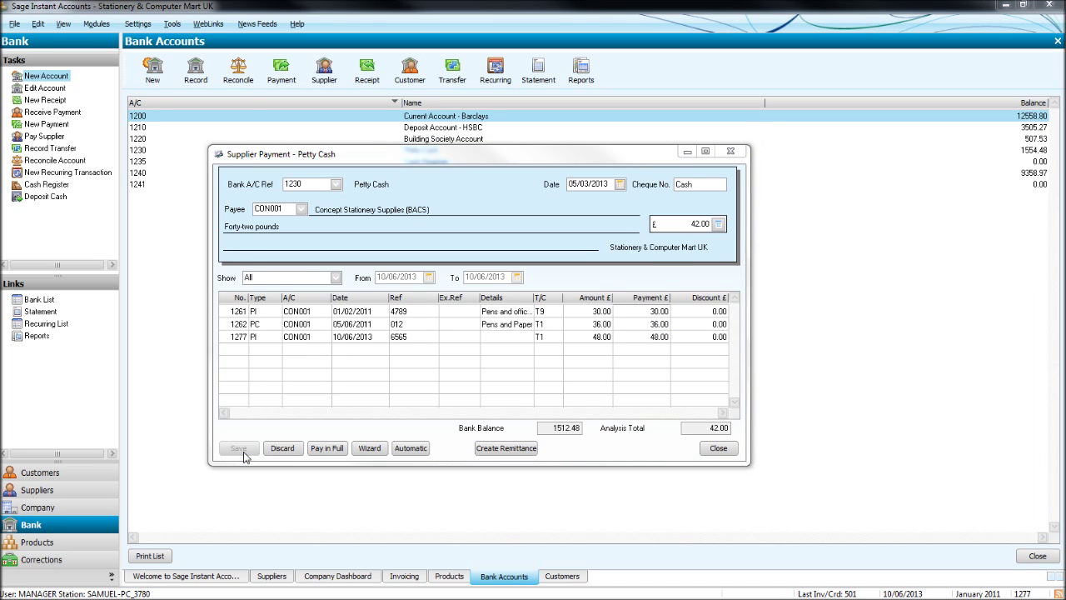
left_click(468, 333)
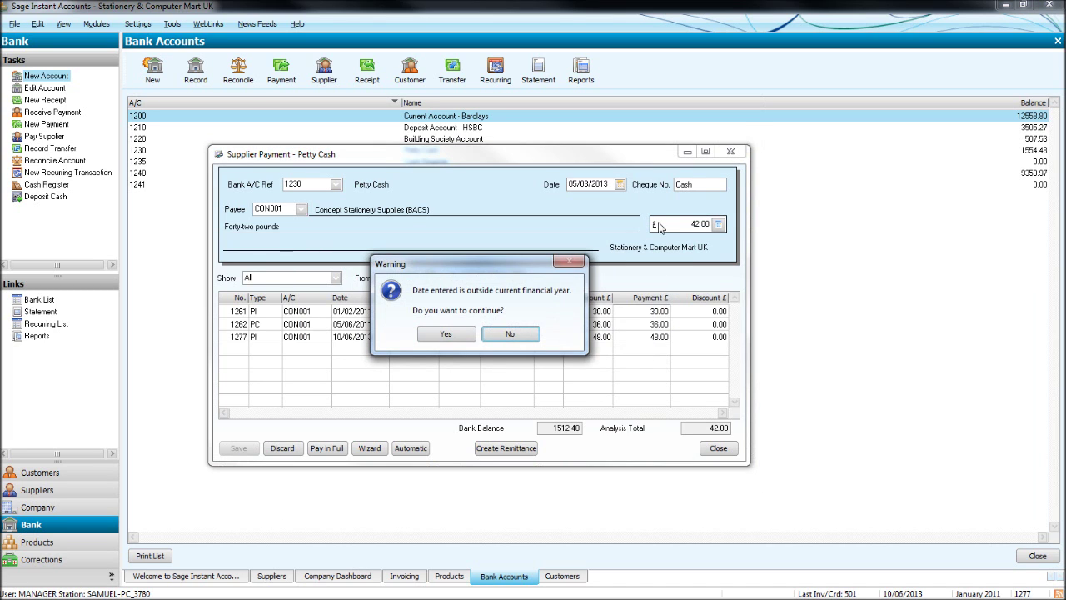
left_click(446, 333)
left_click(731, 151)
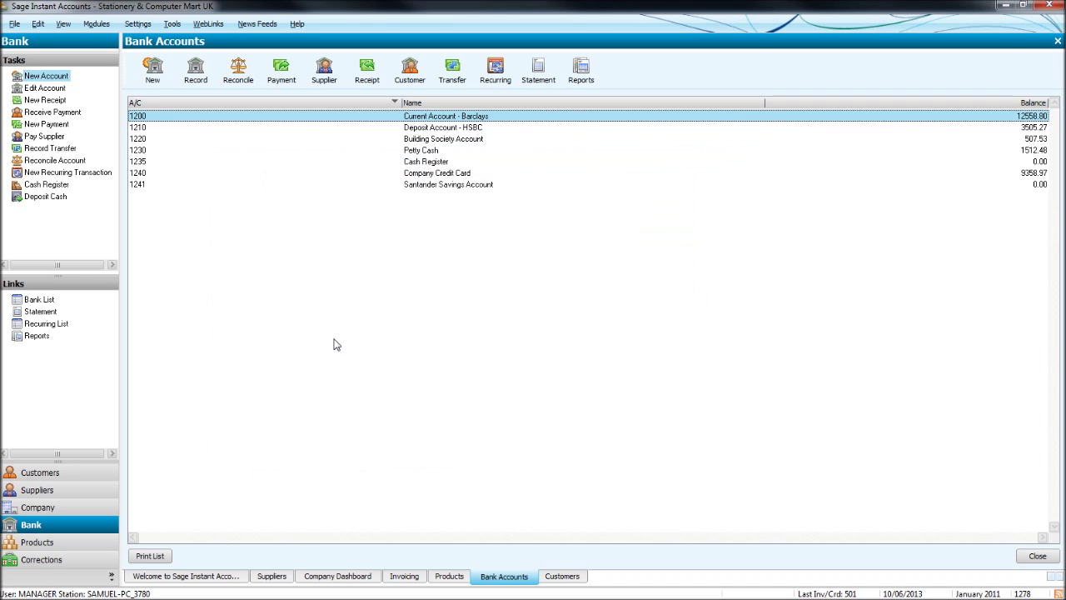
Open the Concept Stationery Supplies activity, check the outstanding-only filter, sort all transactions by date, and view invoice 6565's allocations.
left_click(50, 490)
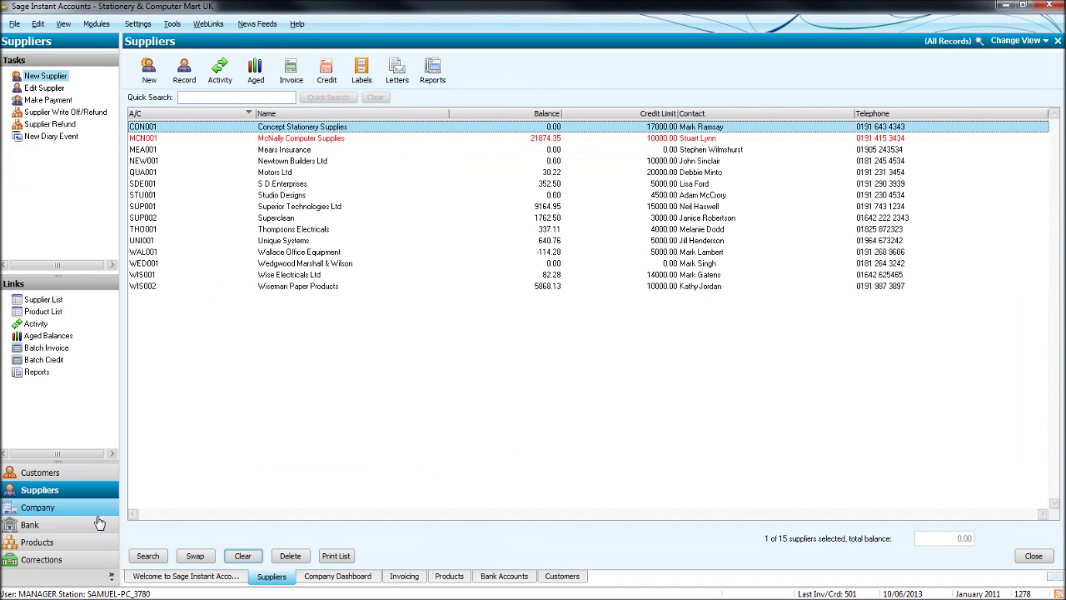
left_click(544, 130)
double_click(546, 131)
left_click(563, 132)
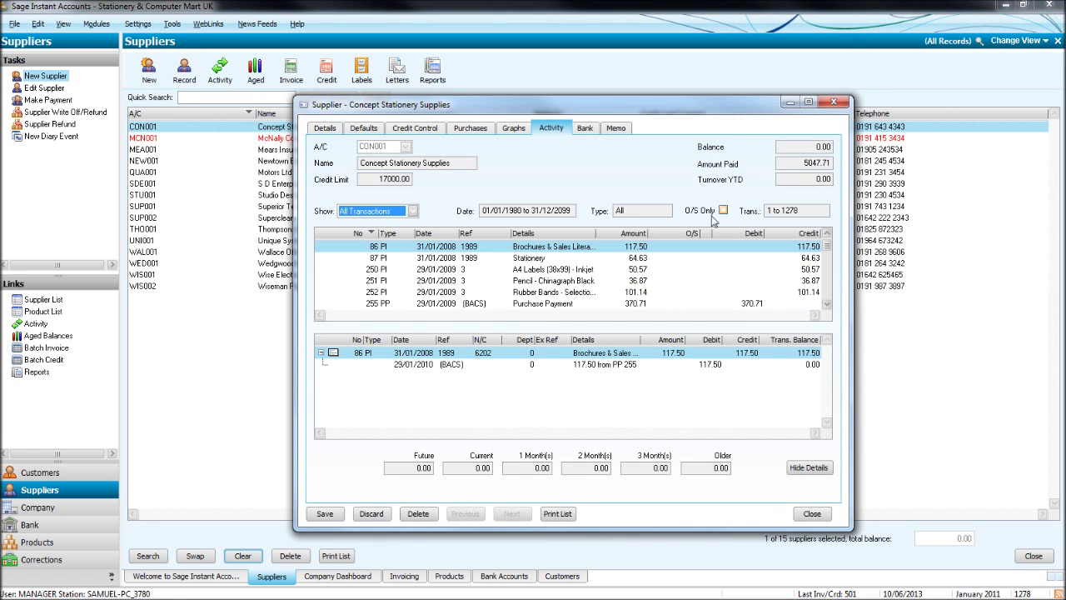
left_click(723, 210)
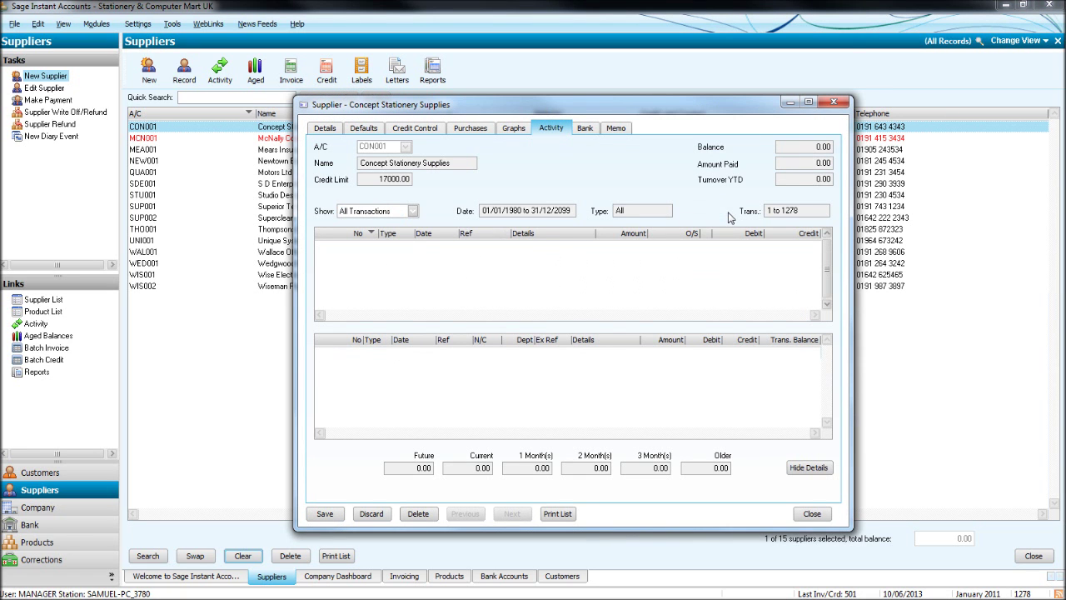
left_click(723, 210)
left_click(434, 233)
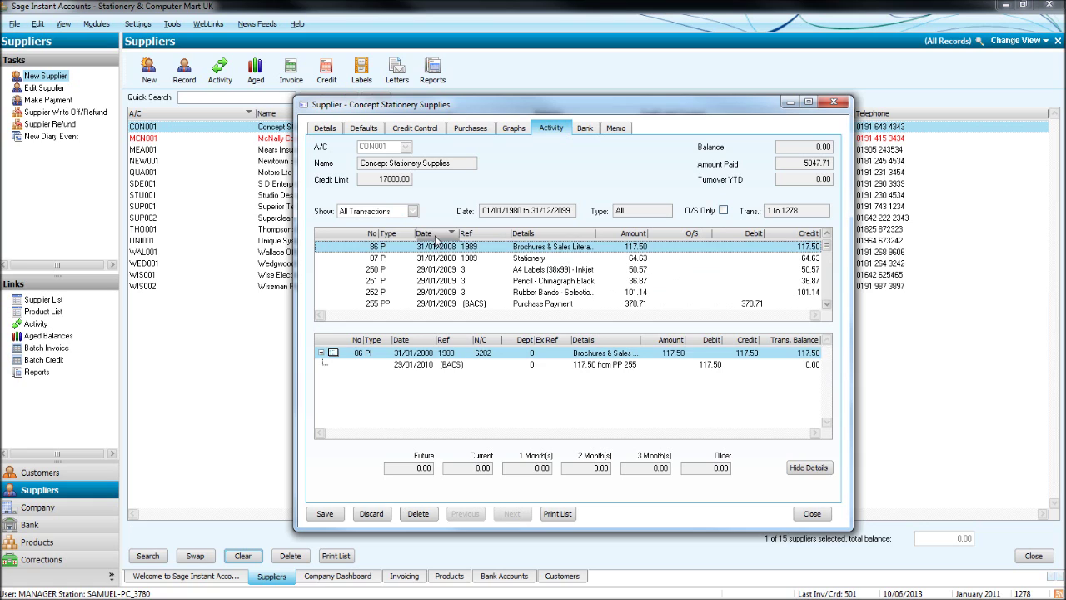
left_click(830, 276)
left_click(709, 304)
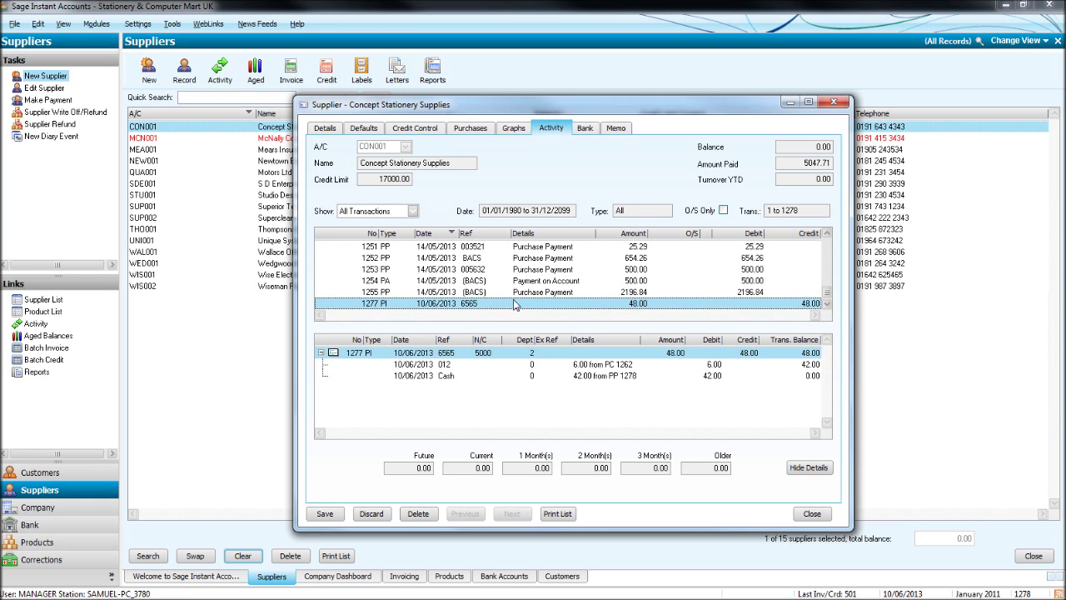
Examine how the 36.00 credit note and the 05/03/2013 Cash payment were allocated among the supplier's transactions, and close the record.
key("Up")
key("Up")
key("Up")
key("Up")
key("Up")
key("Up")
key("Up")
key("Up")
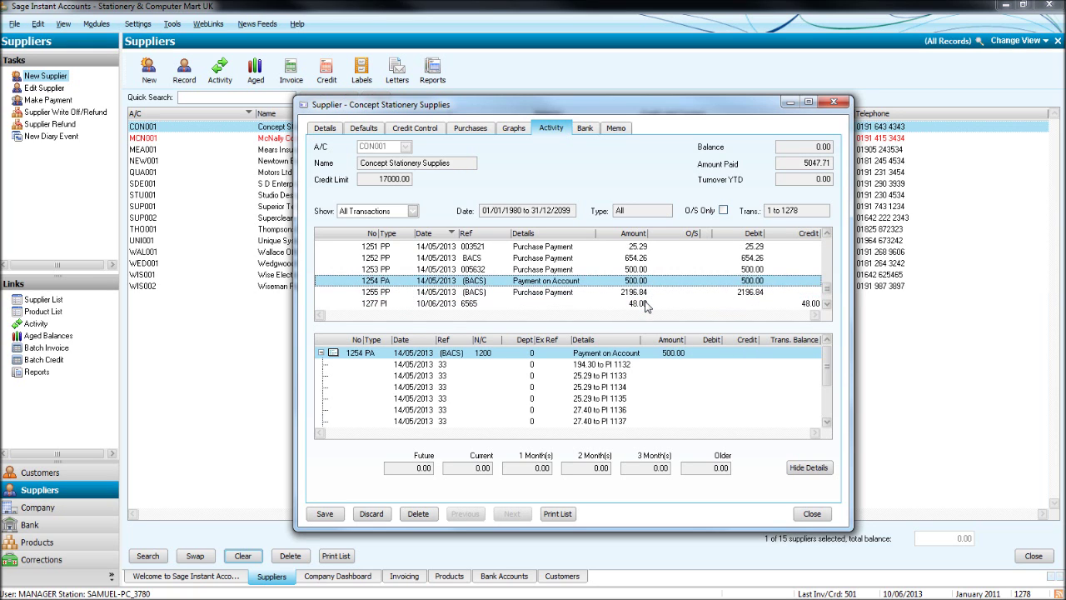
key("Down")
key("Down")
key("Down")
key("Down")
key("Down")
key("Down")
key("Down")
key("Down")
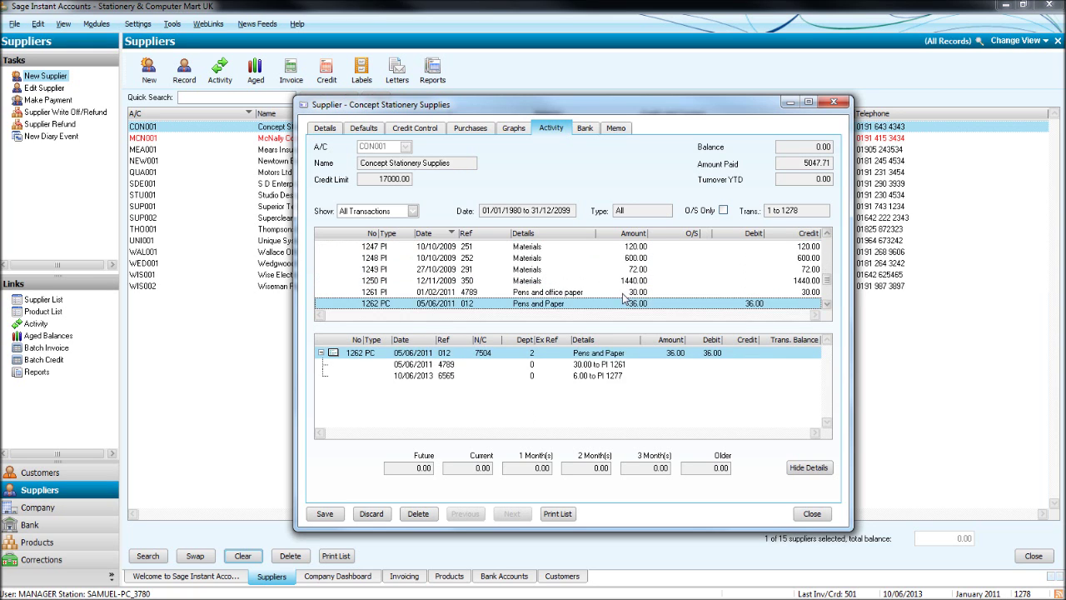
key("Up")
key("Up")
key("Up")
key("Up")
key("Up")
key("Up")
key("Up")
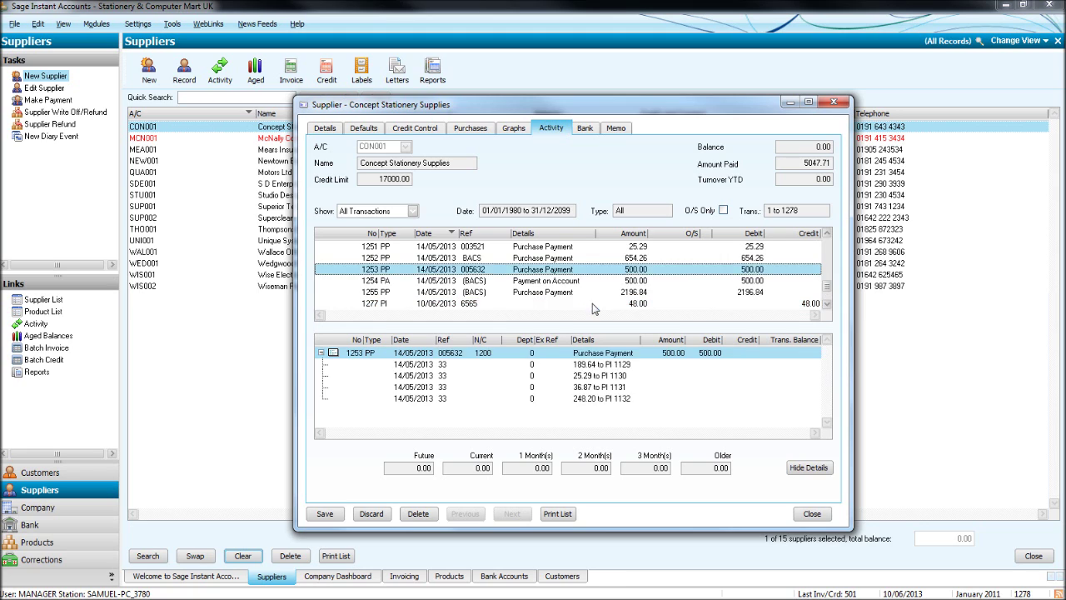
key("Up")
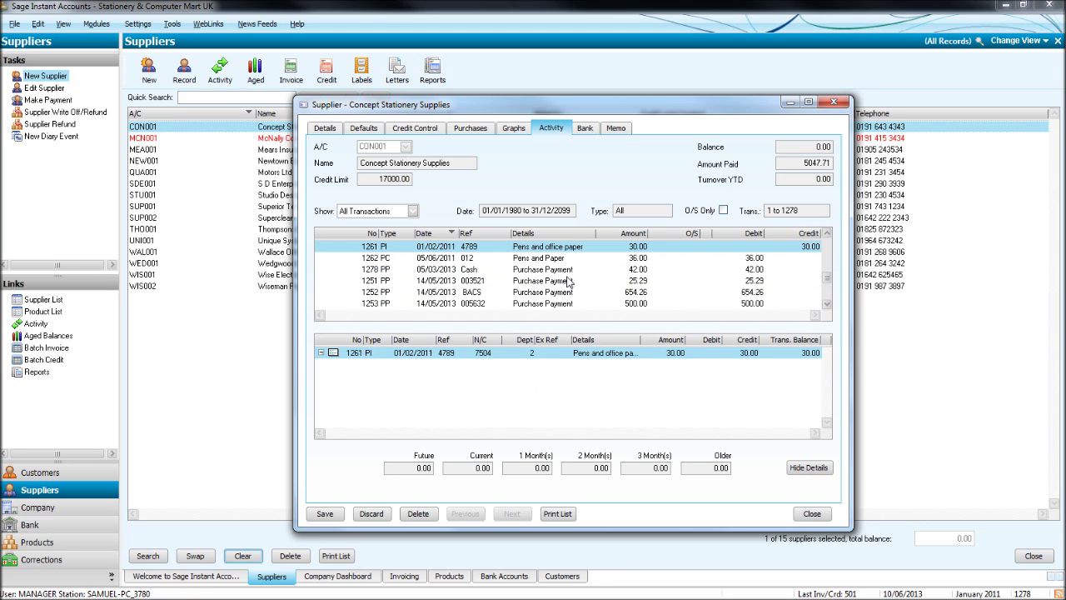
left_click(477, 272)
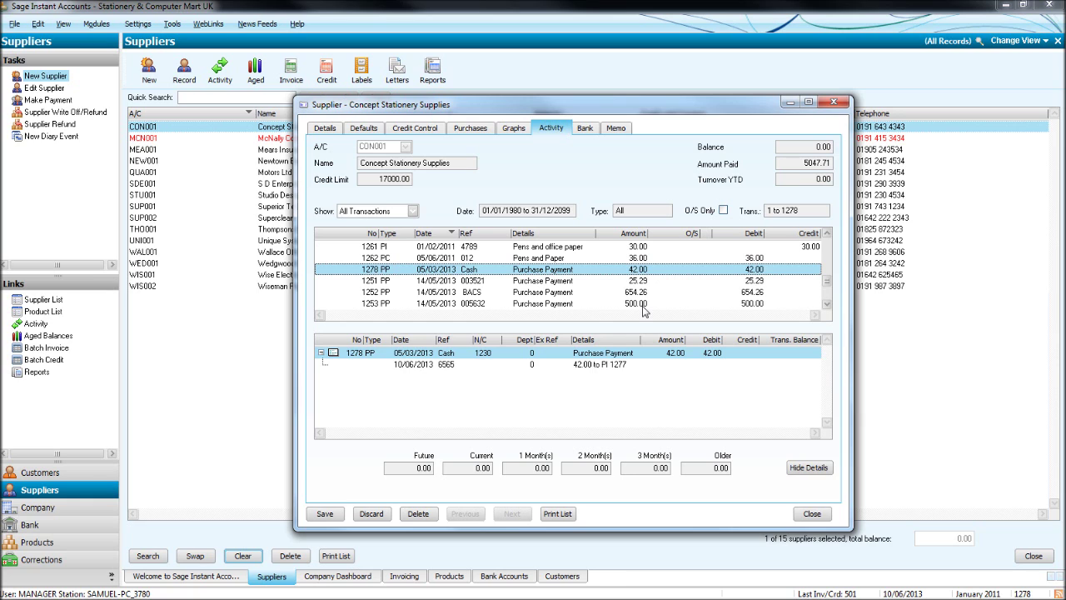
left_click(834, 104)
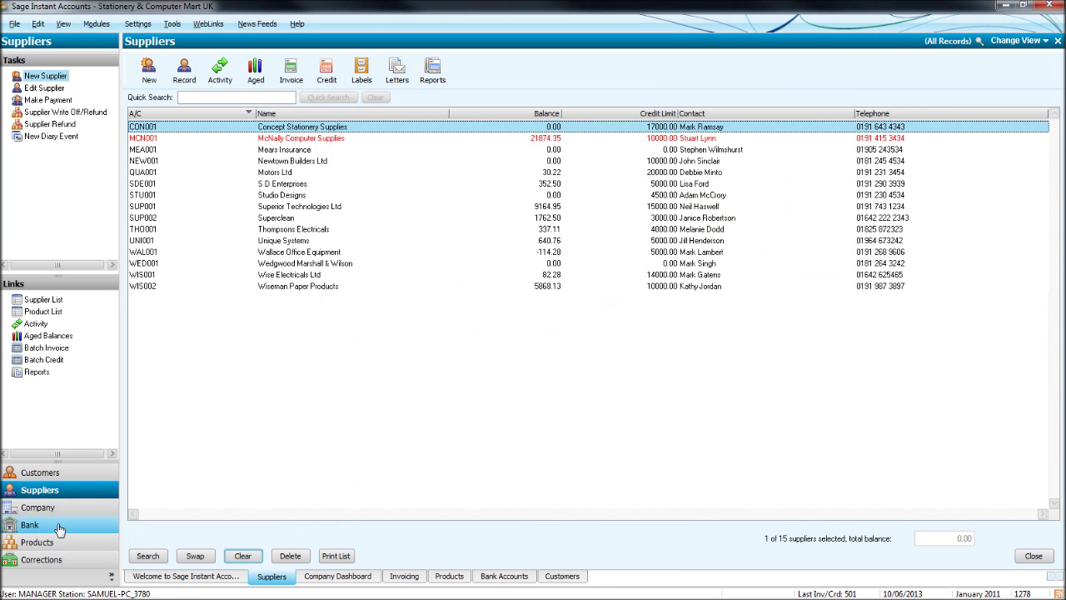
Review the McNally Computer Supplies transaction activity with the newest dates first, and close the supplier record.
left_click(355, 142)
double_click(355, 141)
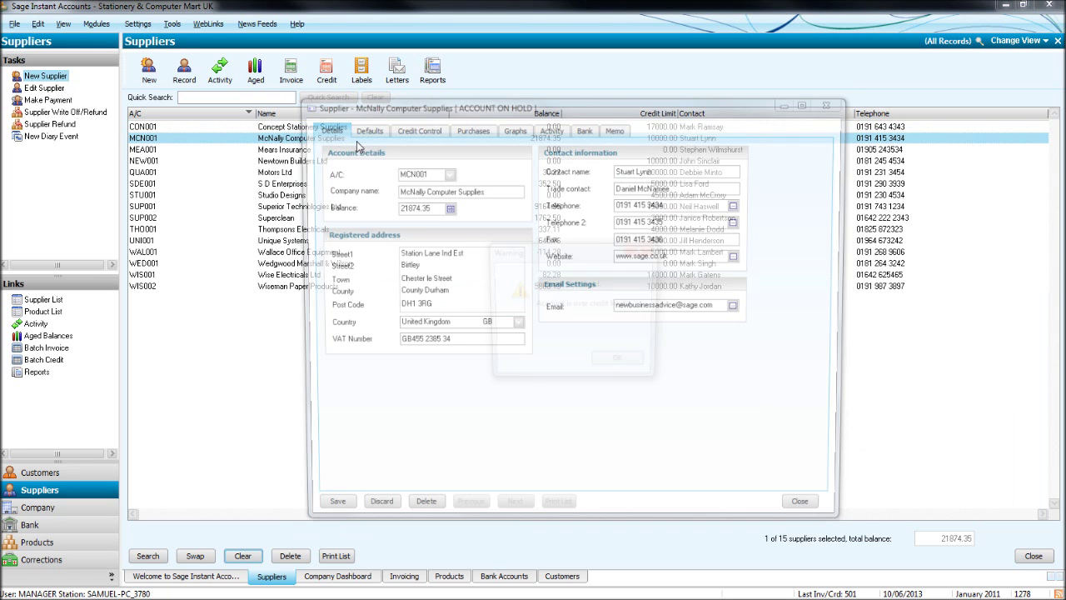
left_click(621, 363)
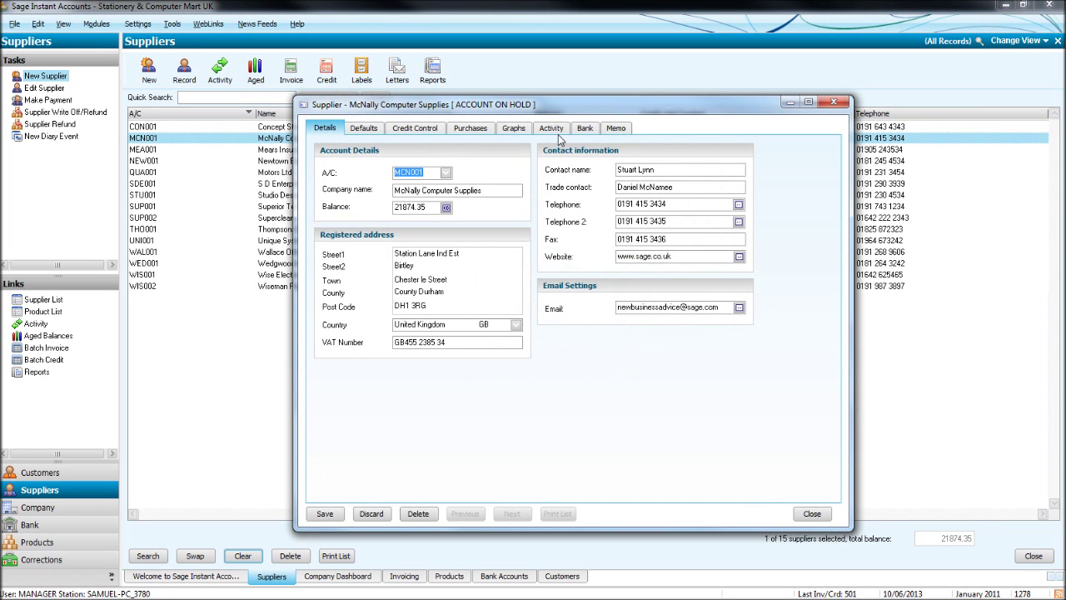
left_click(563, 127)
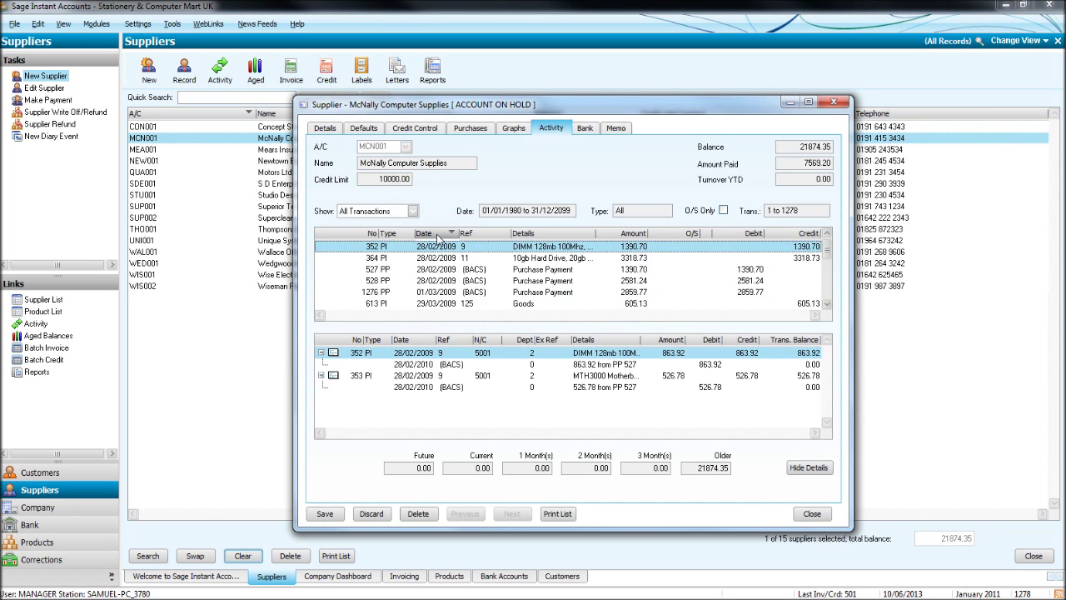
left_click(437, 234)
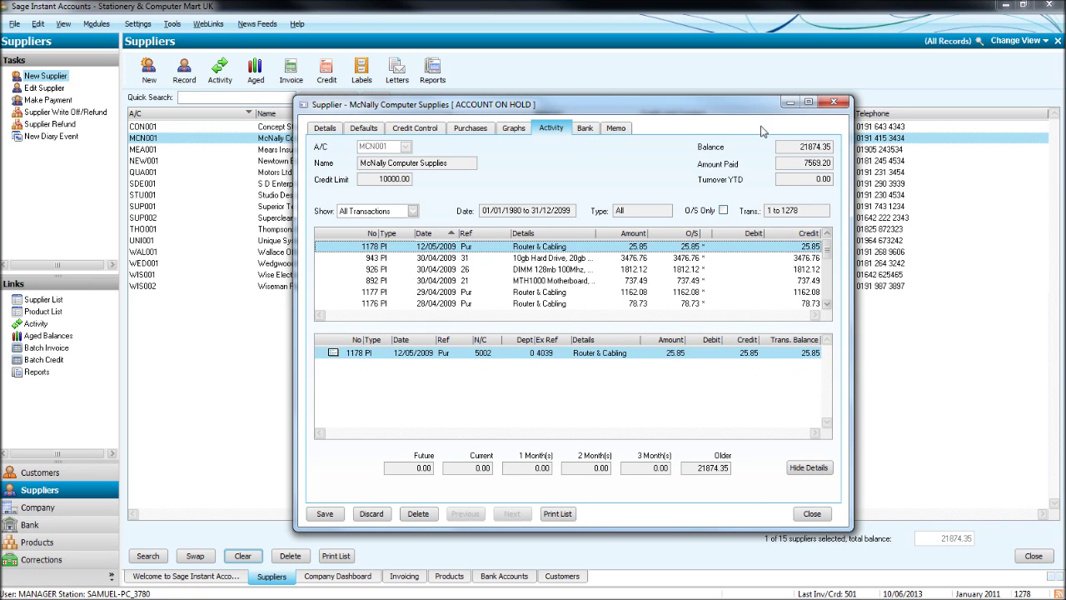
left_click(834, 102)
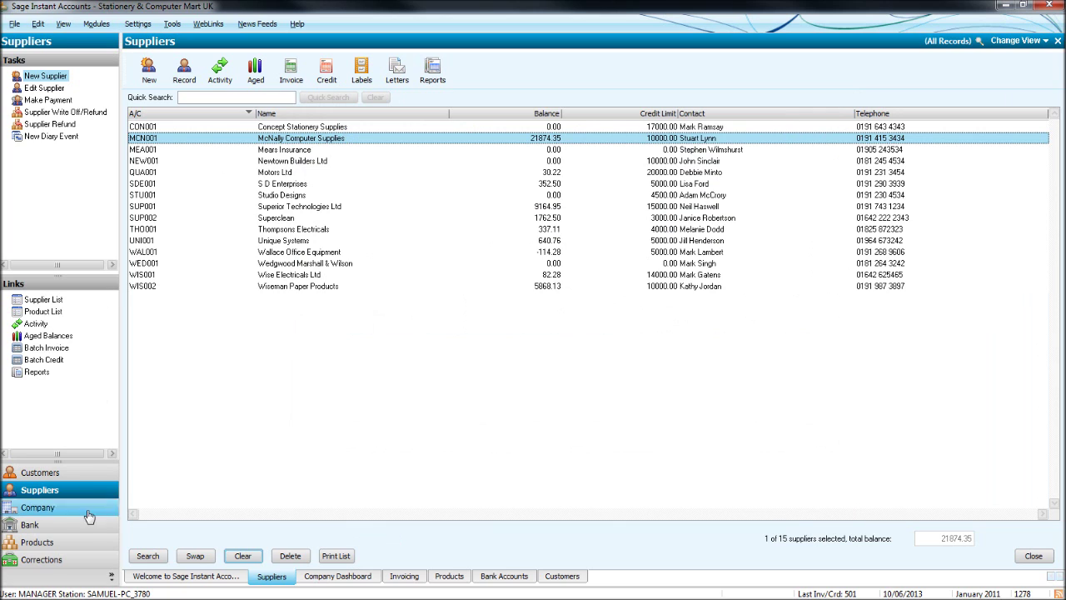
Start a supplier payment from the 1200 Barclays current account to payee MCN001, dated 12/05/2009.
left_click(33, 525)
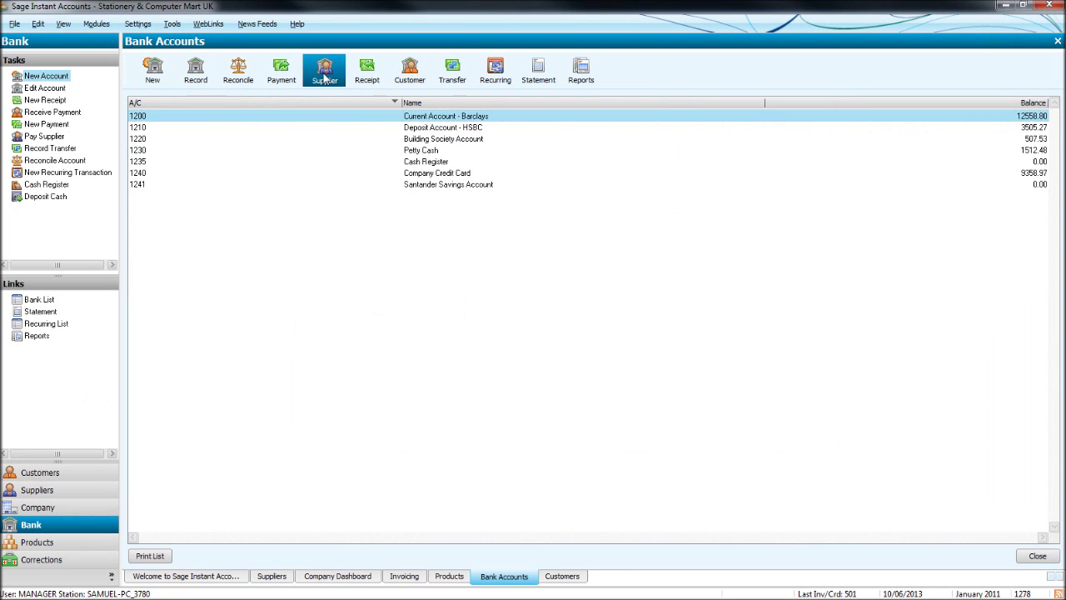
left_click(324, 71)
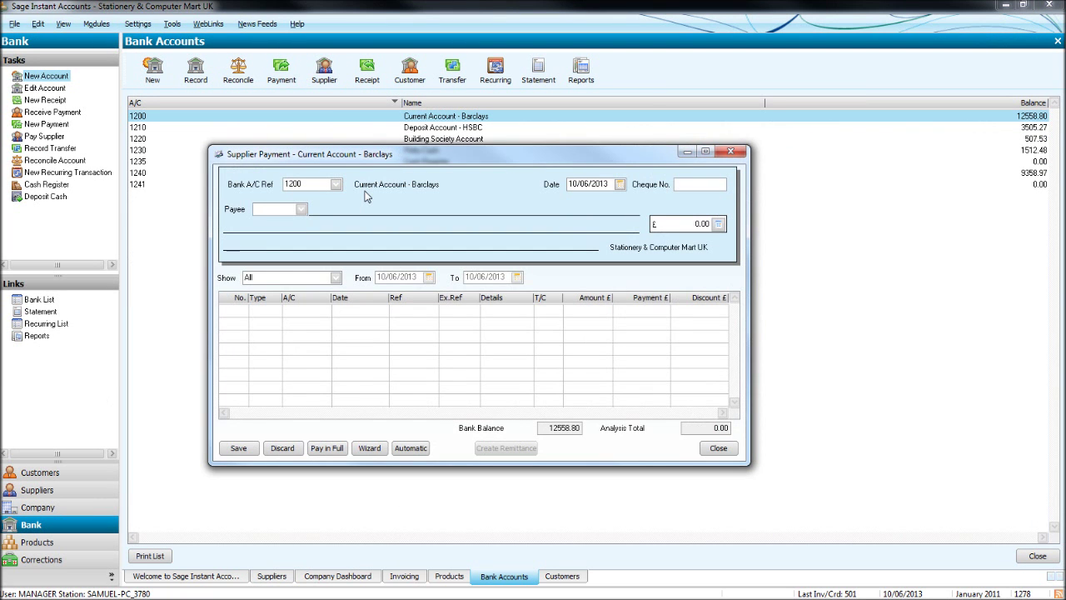
type("MCN001")
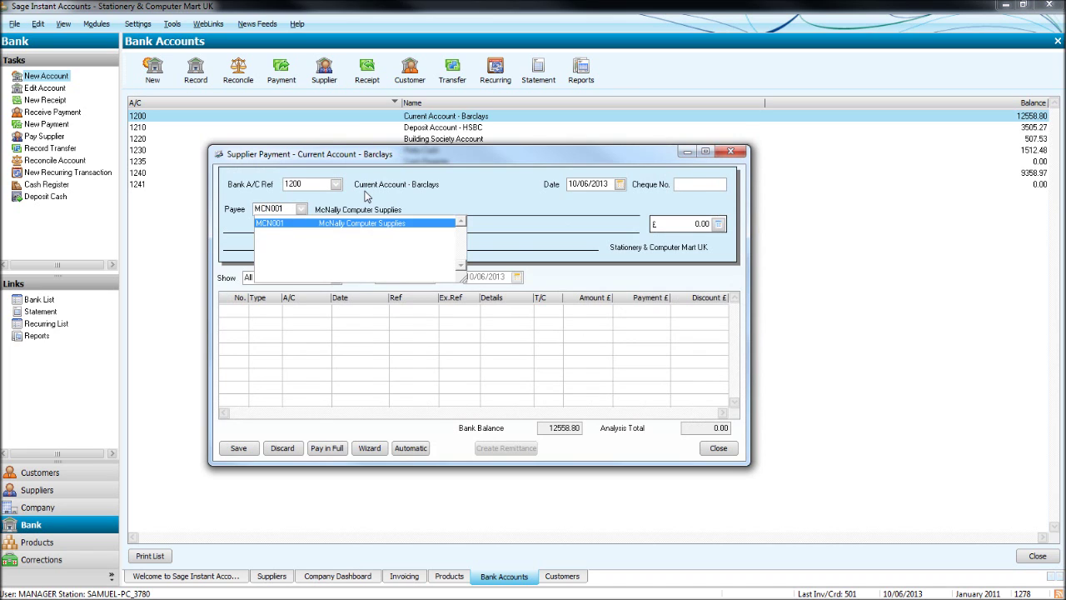
key("Tab")
type("1")
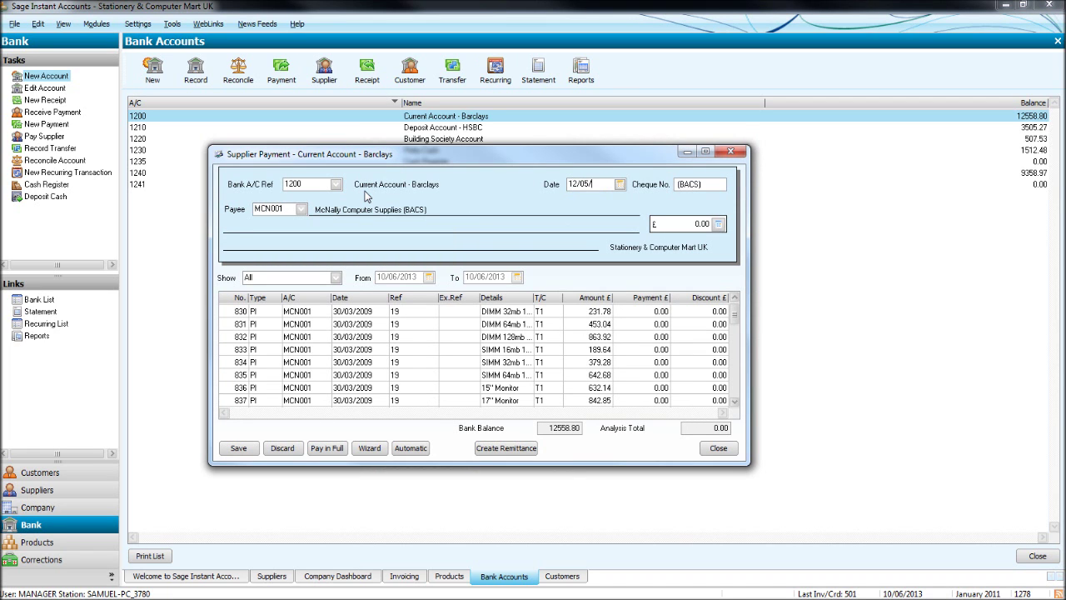
key("Tab")
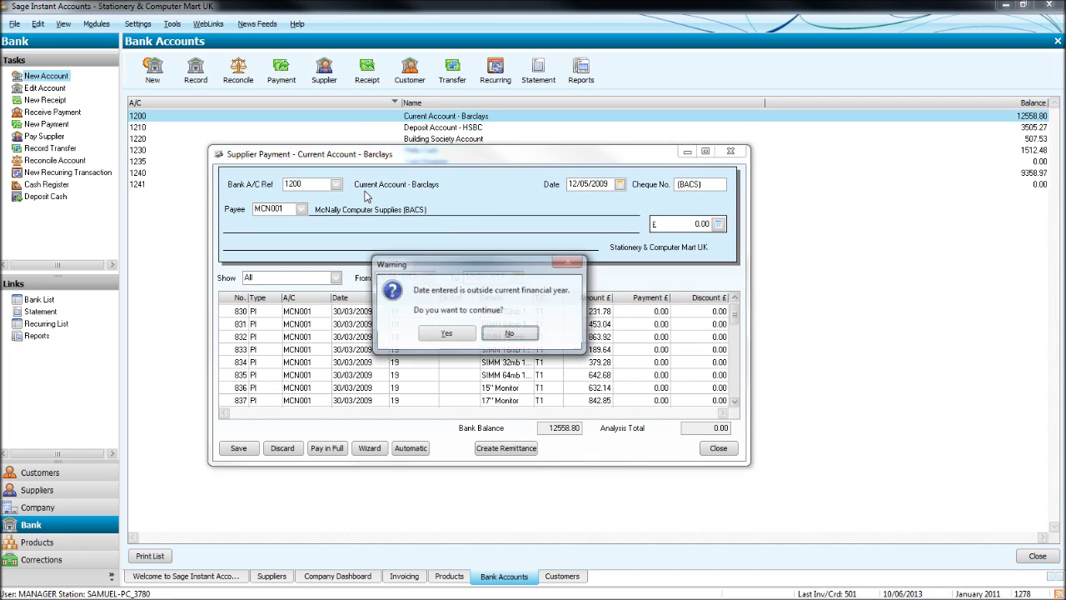
key("Return")
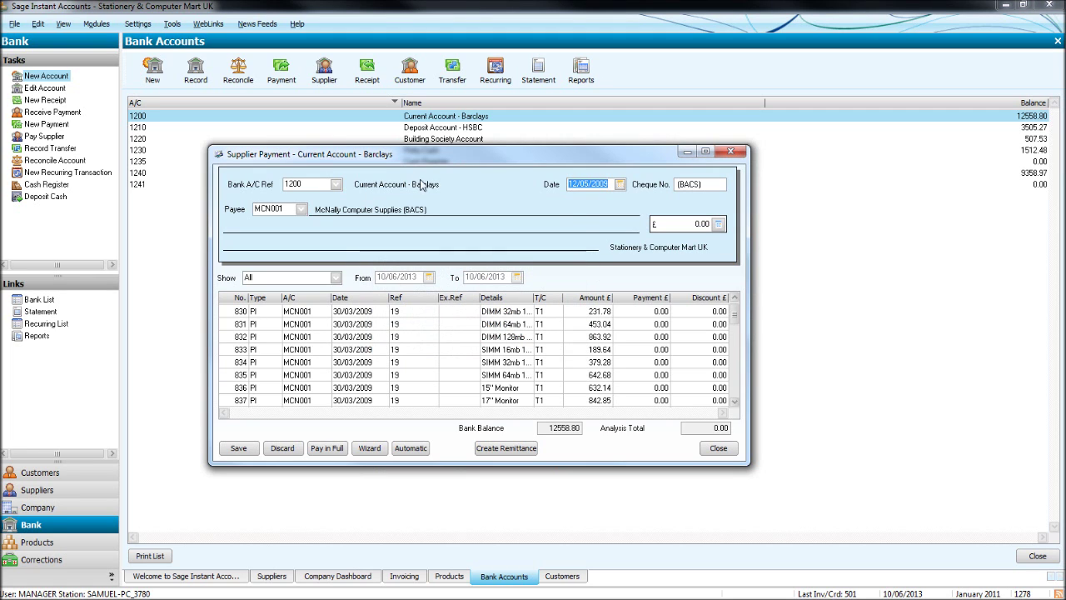
key("Tab")
Sort the outstanding invoices by date and pay them in full from the oldest through invoice number 1144 dated 27/04/2009.
left_click(694, 224)
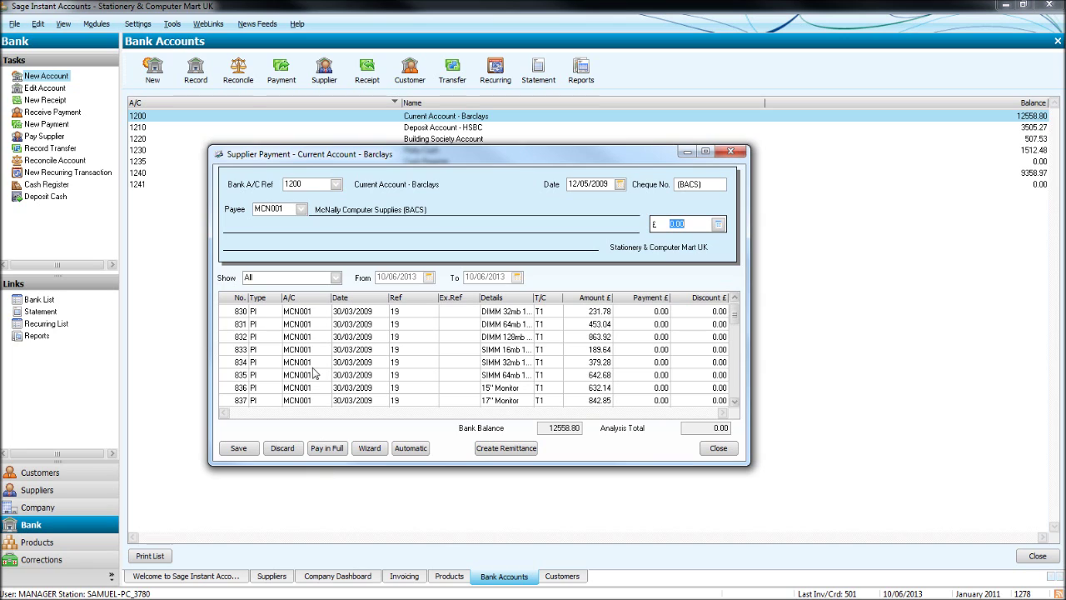
left_click(343, 300)
left_click(327, 448)
left_click(333, 450)
left_click(337, 451)
left_click(336, 451)
left_click(337, 450)
left_click(336, 450)
left_click(337, 451)
left_click(336, 451)
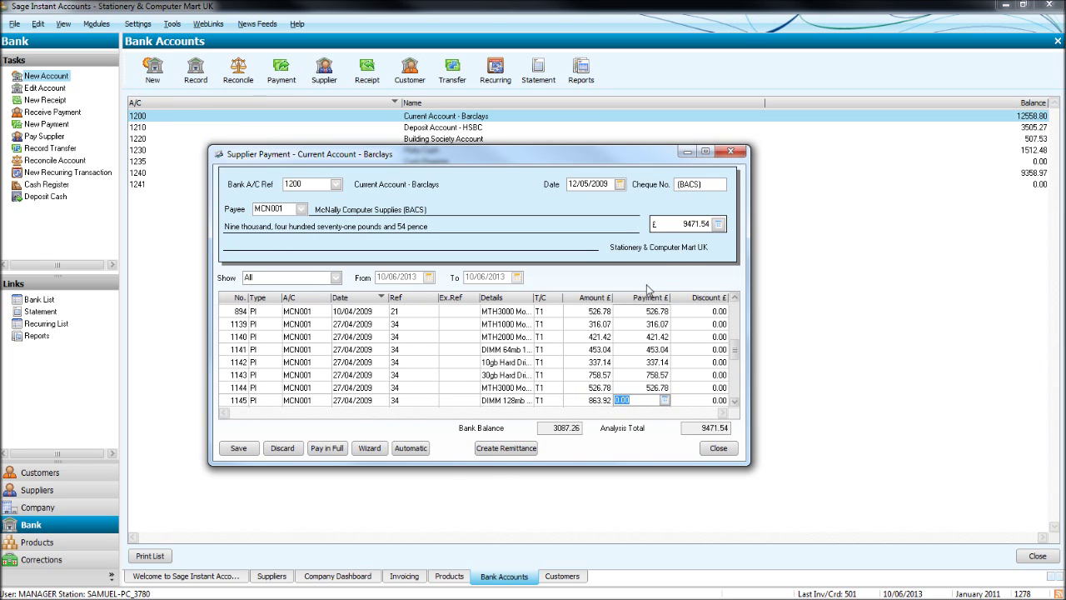
Save the McNally Computer Supplies payment, accepting the date outside the financial year, and close the payment form.
left_click(239, 449)
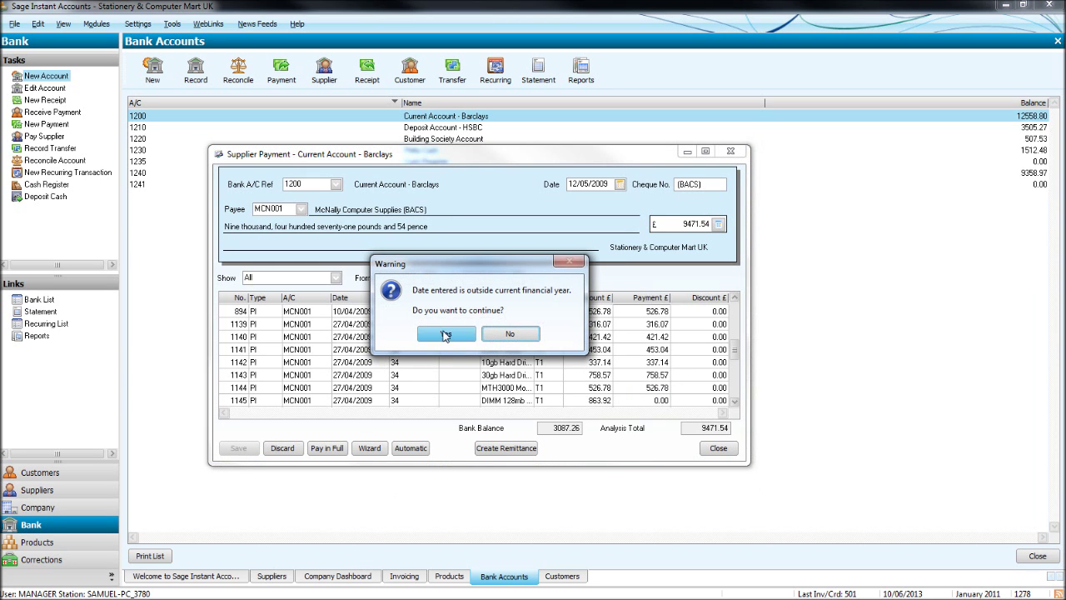
left_click(446, 335)
left_click(731, 151)
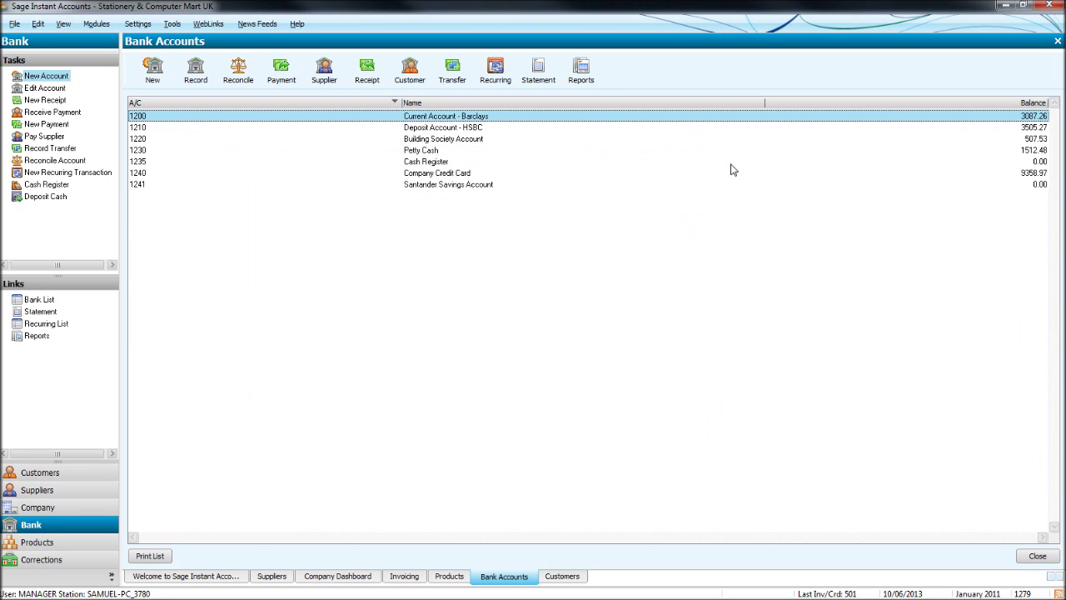
Check the McNally Computer Supplies activity by date and examine which invoices the 12/05/2009 BACS purchase payment was allocated to.
left_click(51, 491)
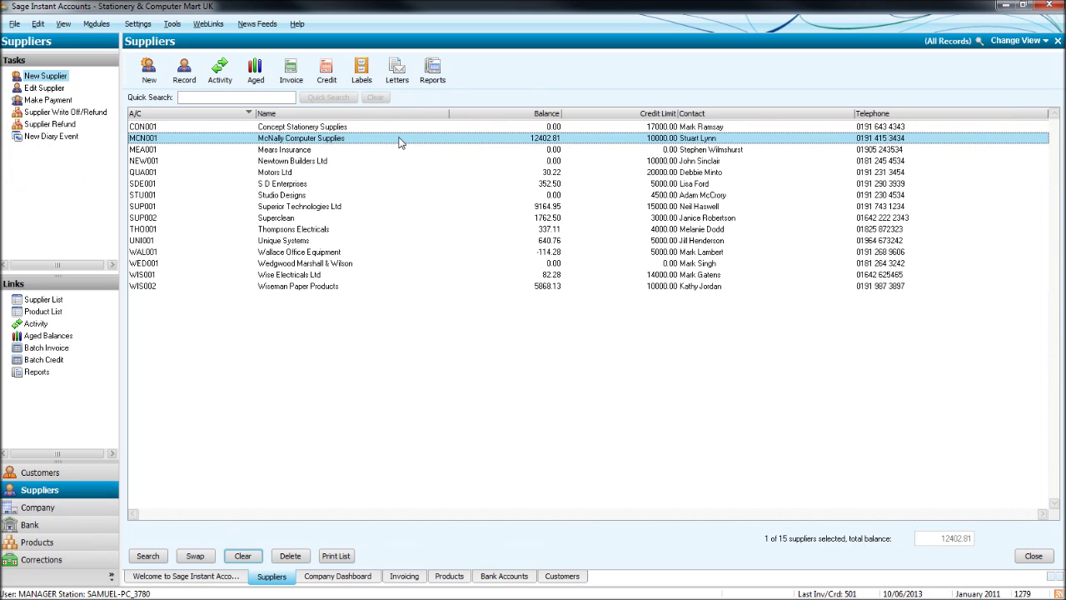
double_click(400, 138)
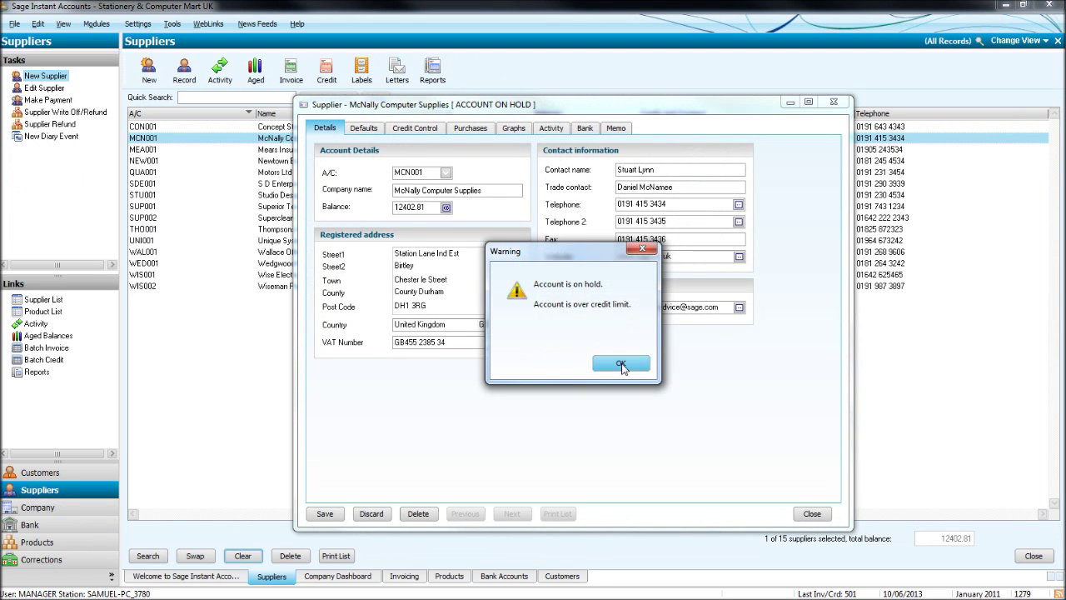
left_click(621, 364)
left_click(550, 127)
left_click(438, 235)
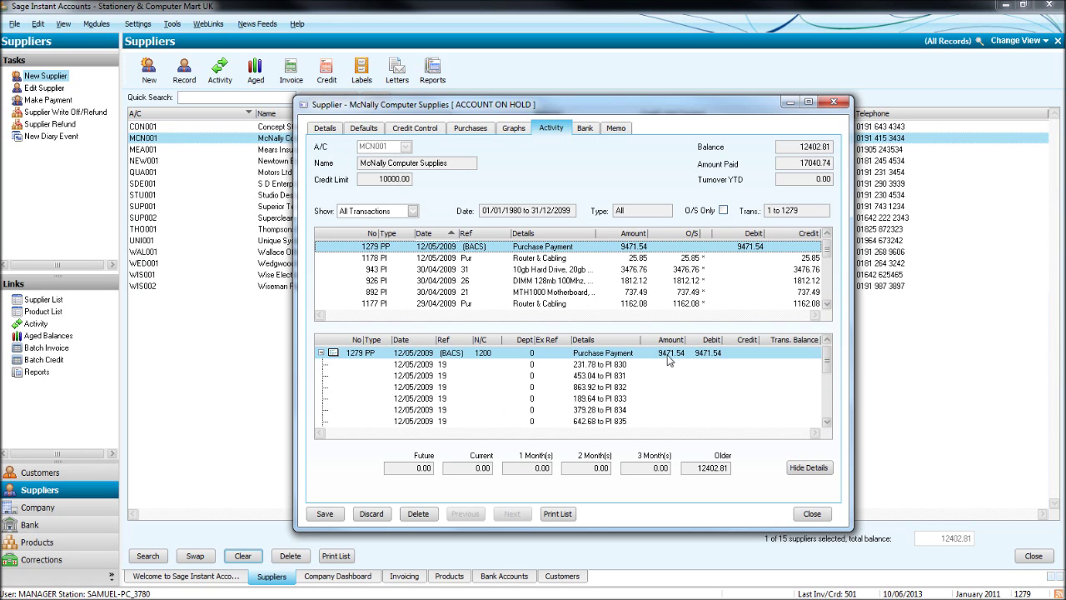
left_click_drag(597, 366, 609, 429)
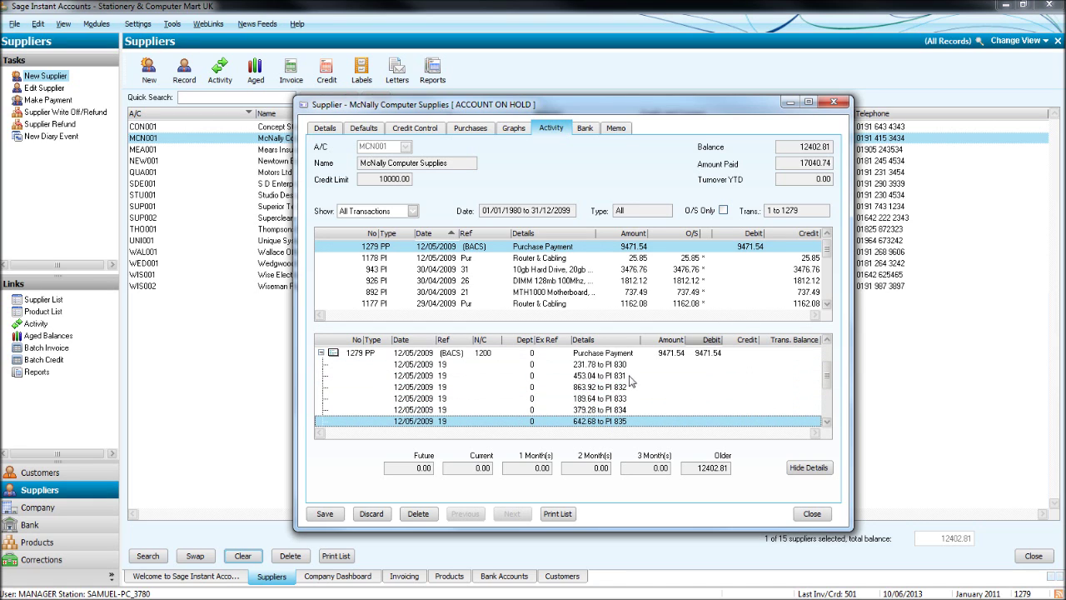
Examine the remaining allocation lines of the 12/05/2009 McNally Computer Supplies payment and close the supplier record.
scroll(576, 391, "down", 10)
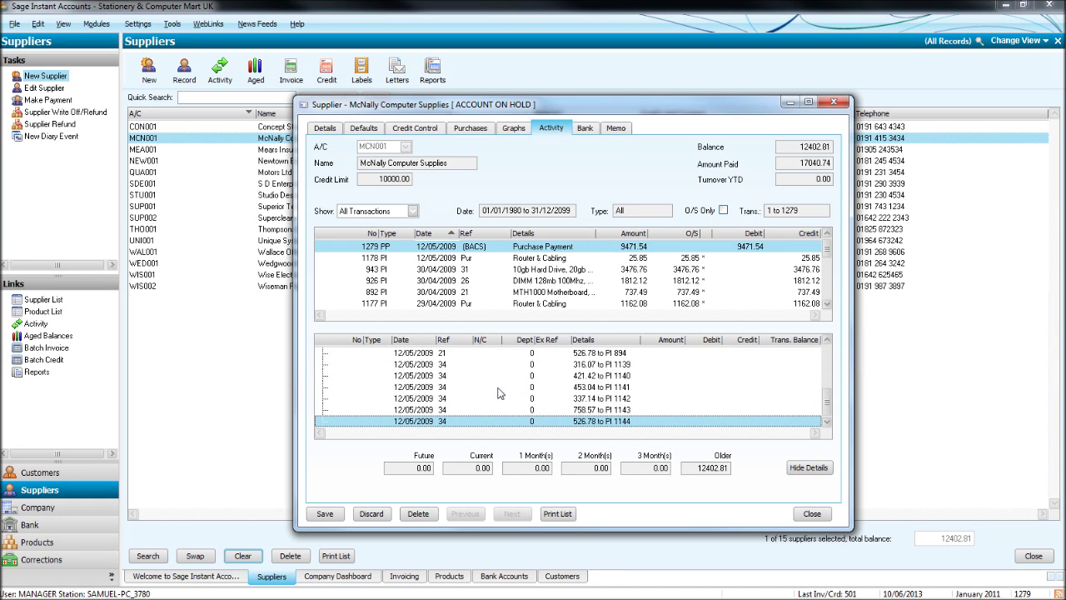
scroll(500, 391, "up", 10)
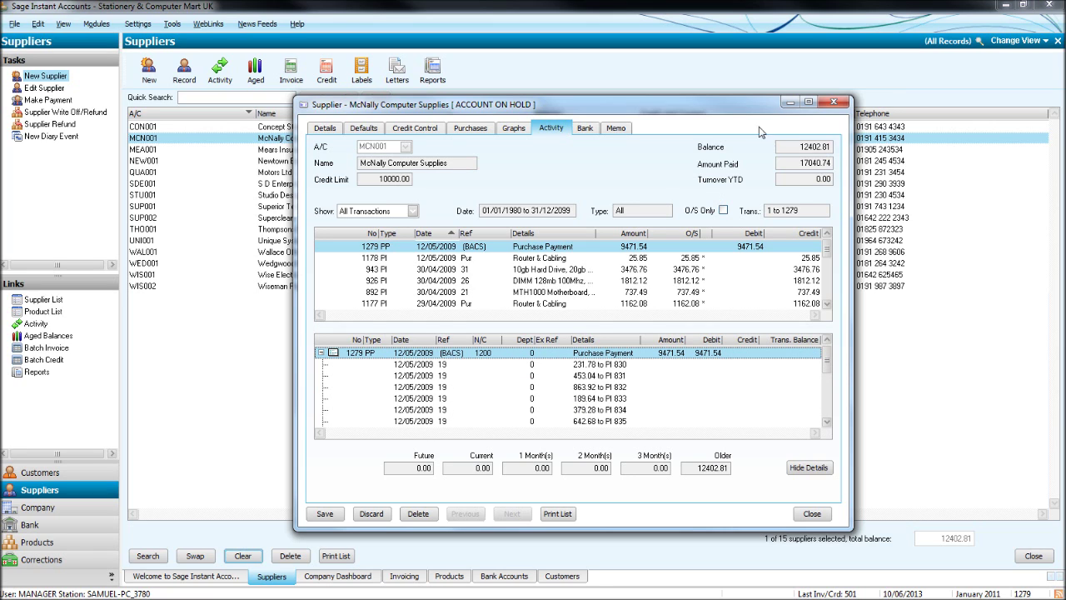
left_click(836, 104)
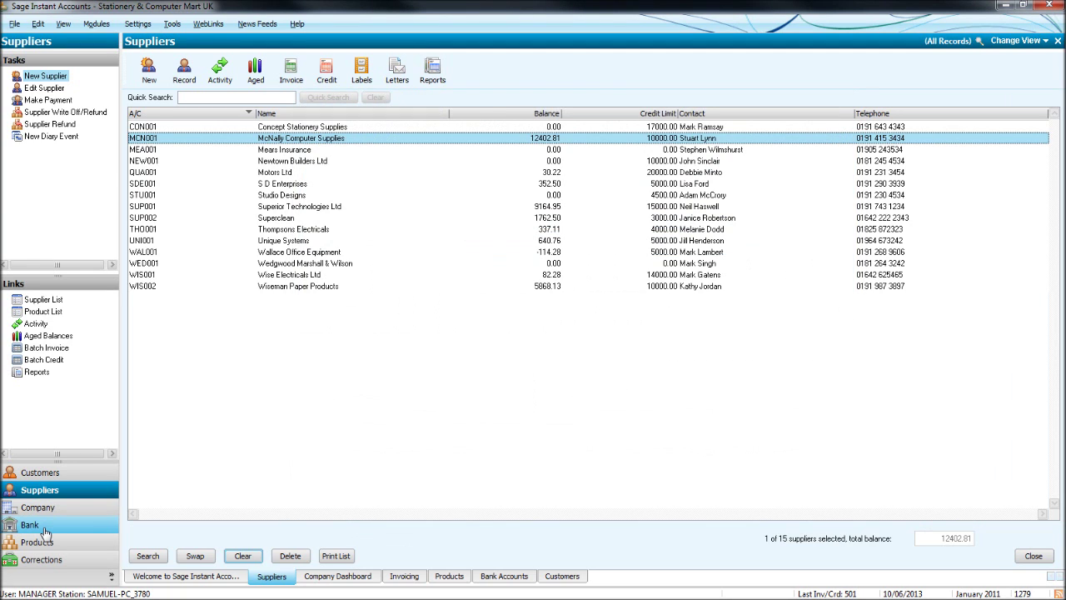
Go to the bank accounts and view the blank bank receipt and bank payment forms for the Barclays current account.
left_click(32, 524)
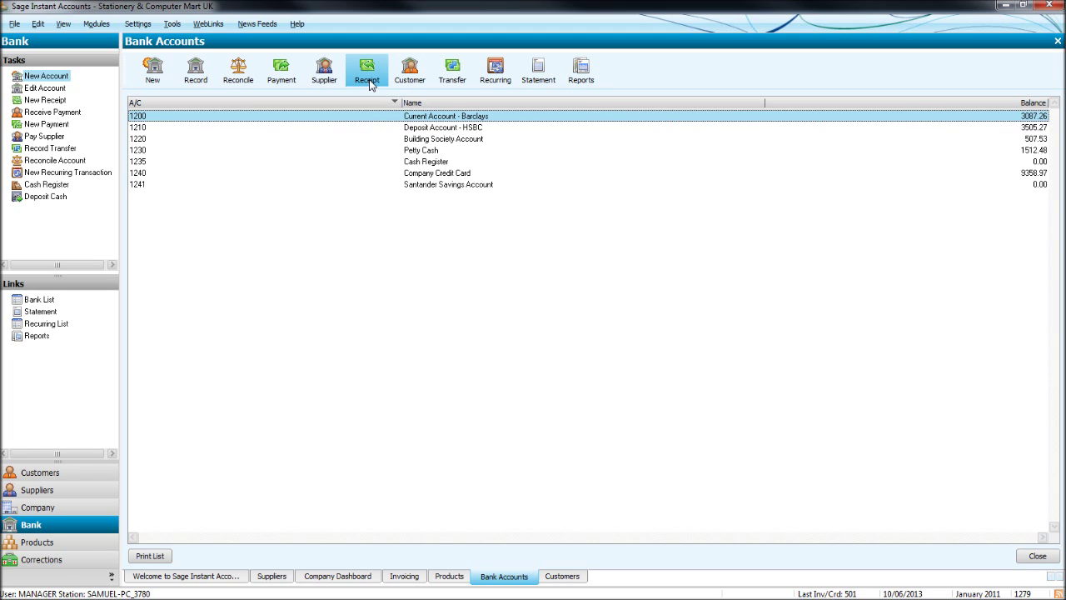
left_click(368, 76)
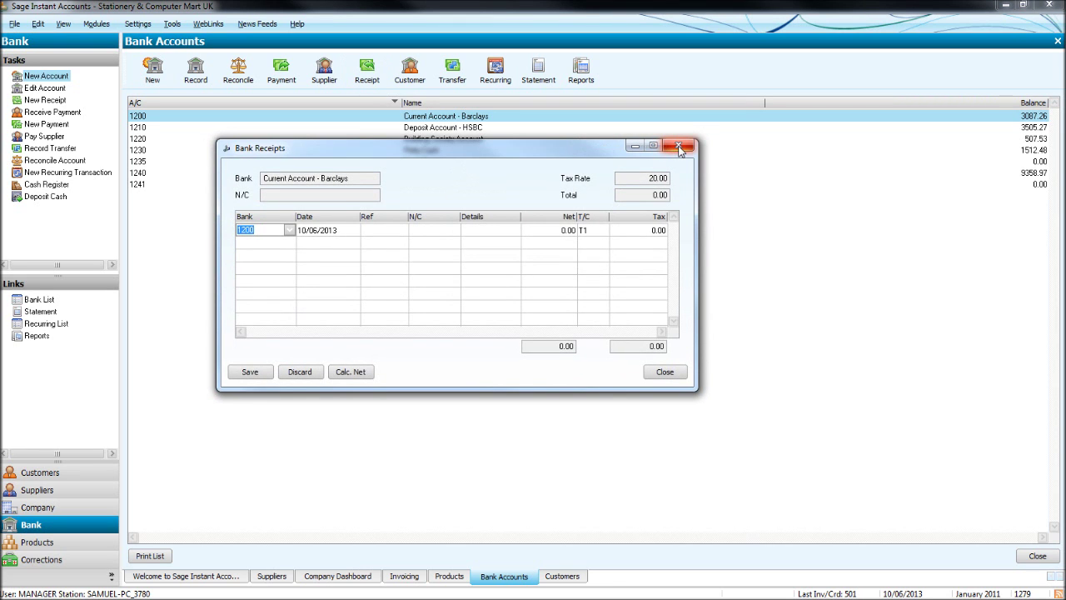
left_click(679, 148)
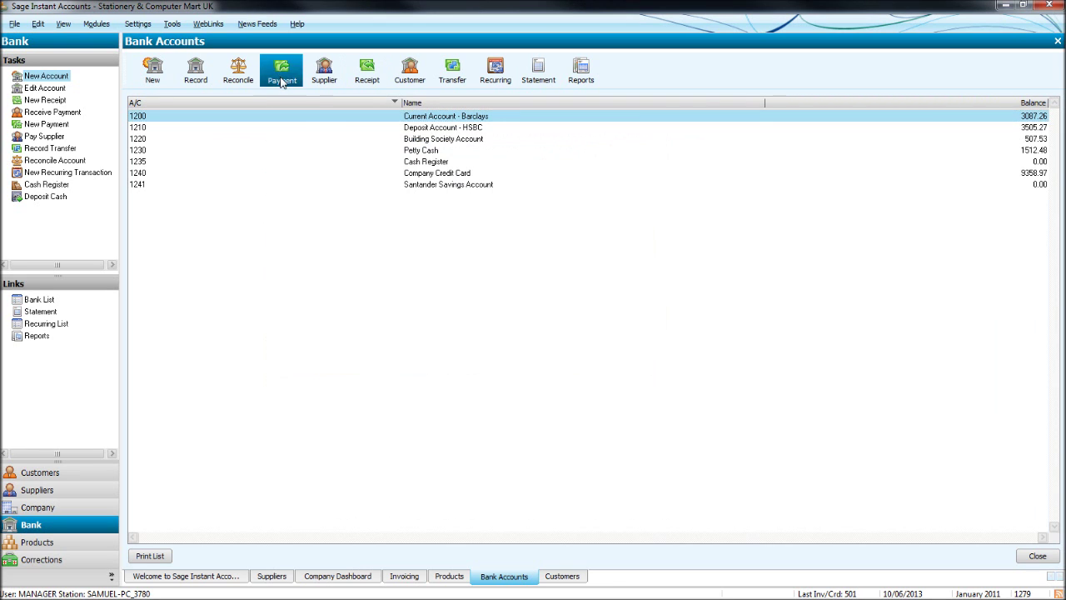
left_click(282, 71)
left_click(777, 147)
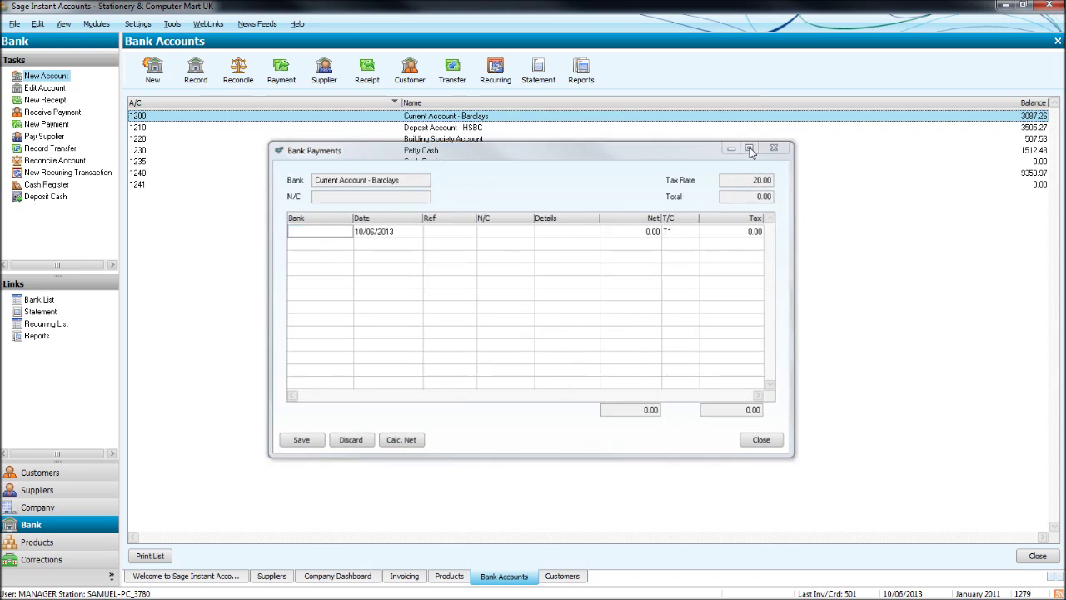
Start a bank receipt into account 1200 dated 05/06/2009, accepting the date outside the financial year.
left_click(367, 74)
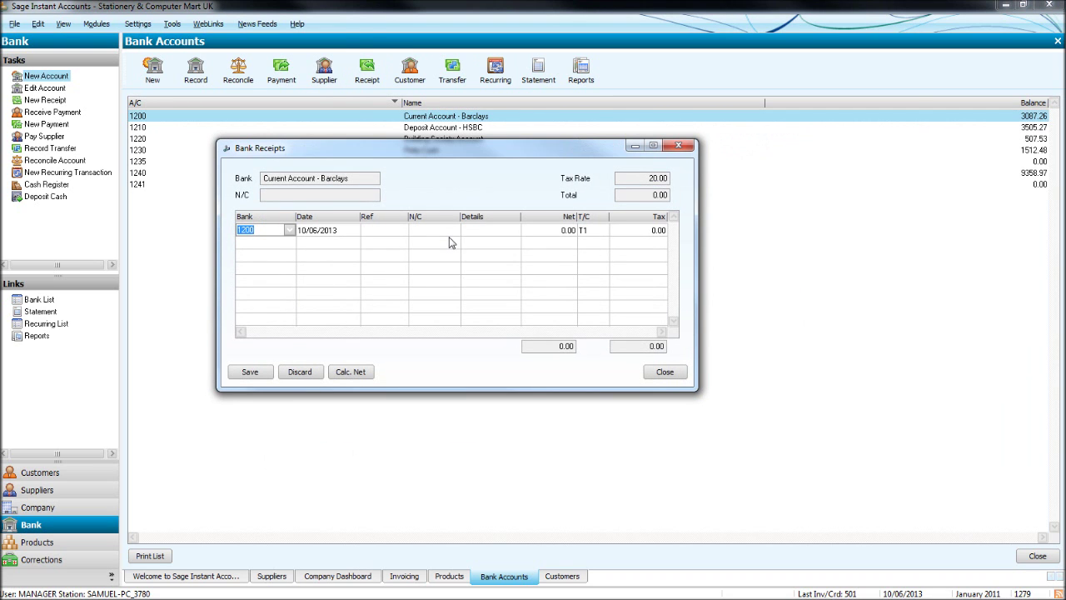
key("Tab")
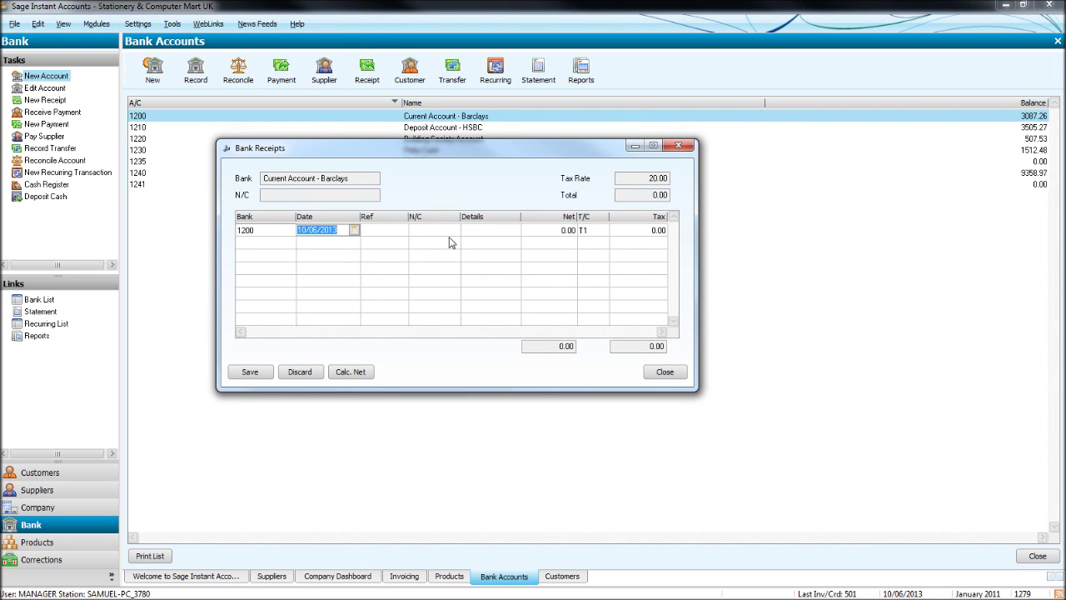
type("05/06/2009")
key("Tab")
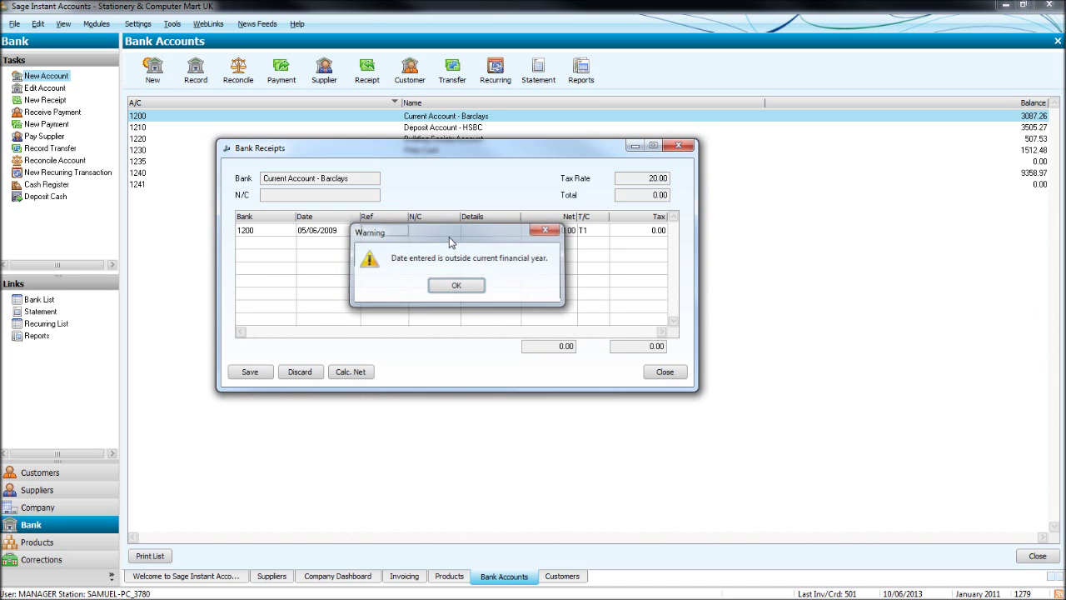
key("Return")
key("Tab")
type("79")
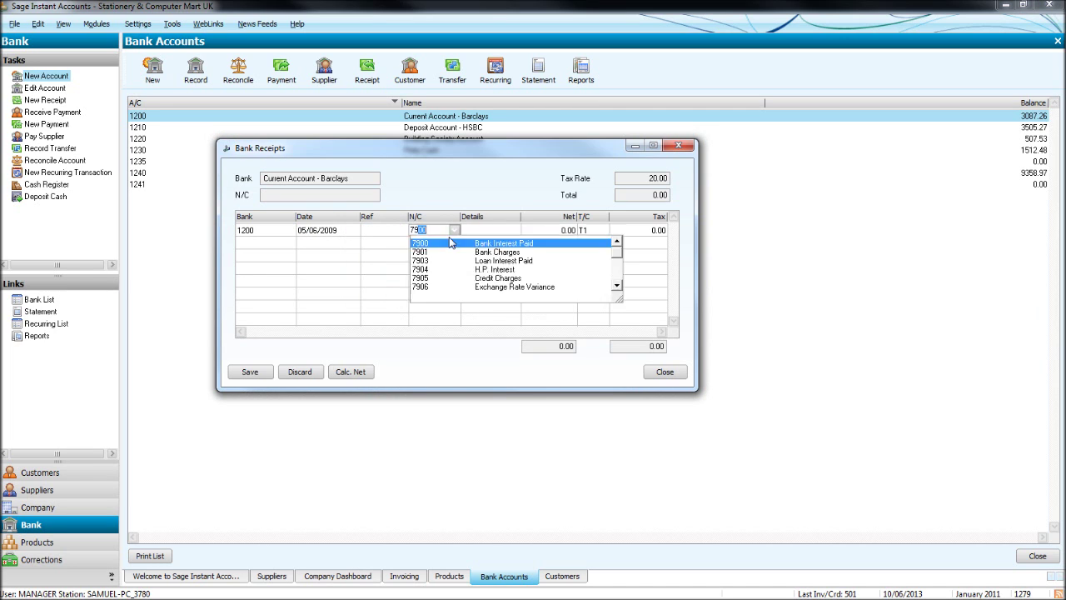
key("BackSpace")
key("BackSpace")
Look through the income nominal codes and assign 4900 Miscellaneous Income to the receipt line.
type("4")
key("Down")
key("Down")
key("Down")
key("Down")
key("Down")
key("Down")
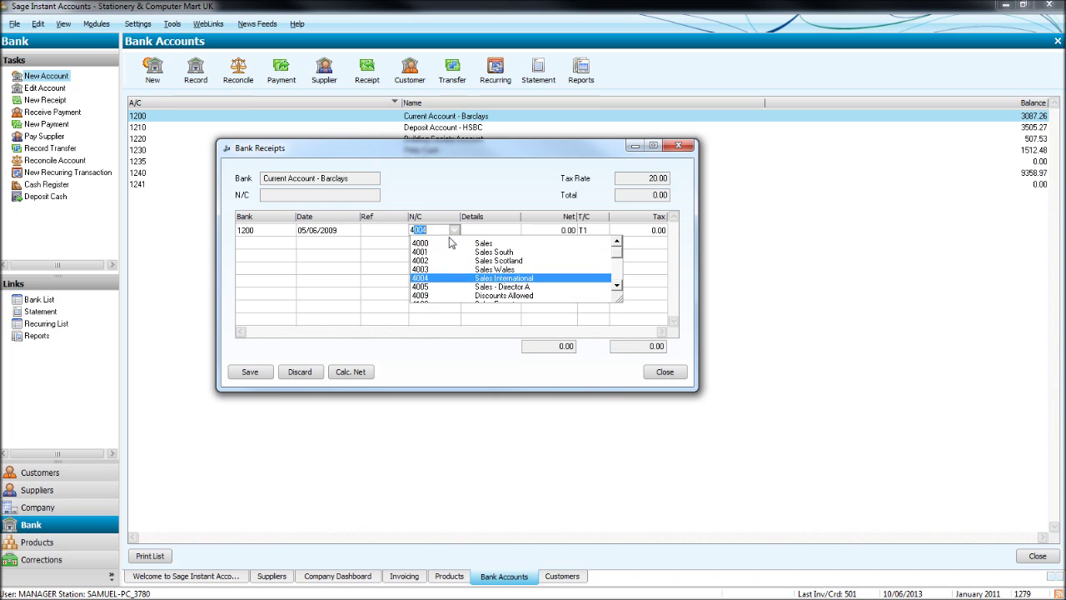
key("Down")
key("Down")
key("Down")
key("Down")
key("Down")
key("Down")
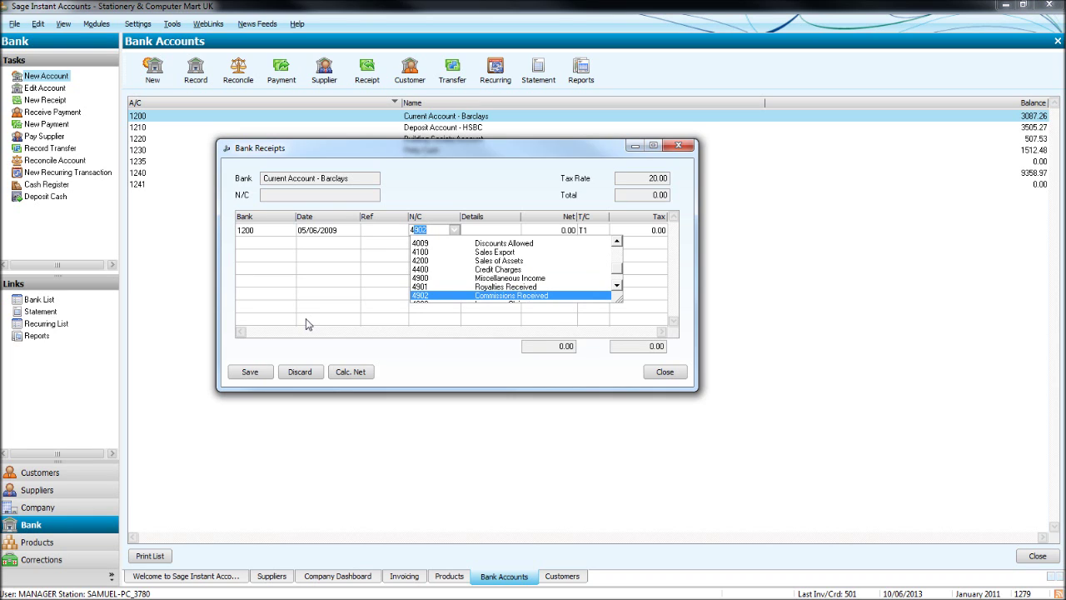
key("Down")
key("Down")
key("Up")
key("Up")
key("Up")
key("Up")
key("Up")
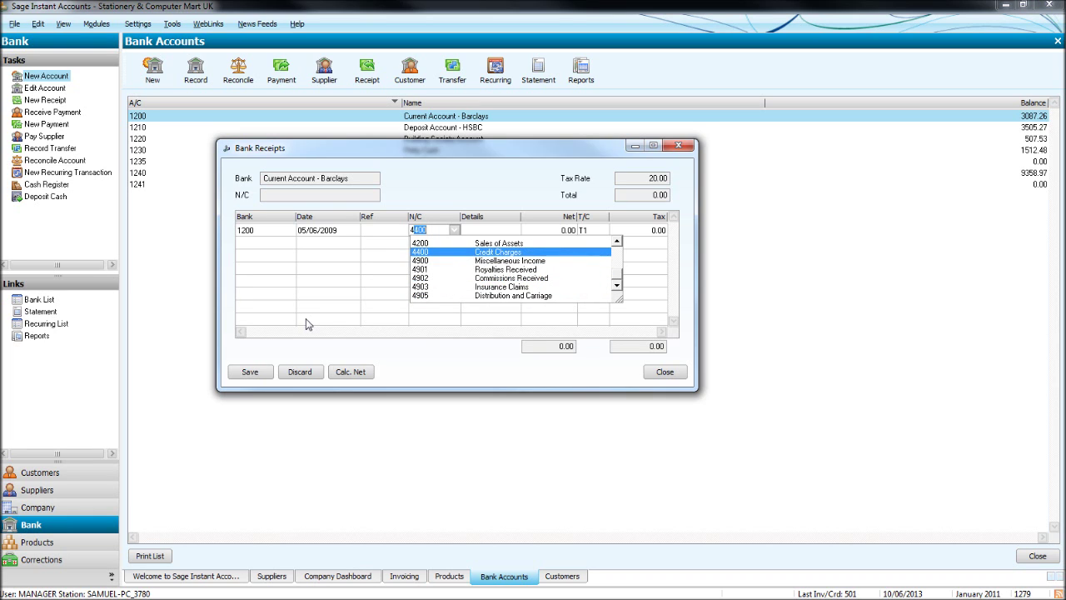
key("Down")
key("Down")
key("Down")
key("Down")
key("Down")
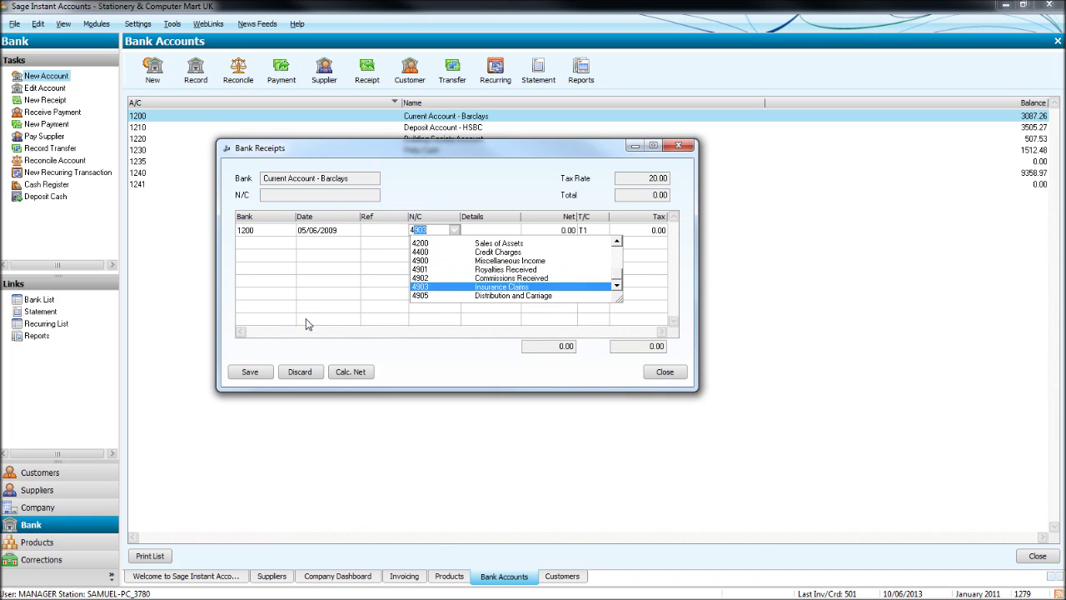
key("Up")
key("Up")
key("Up")
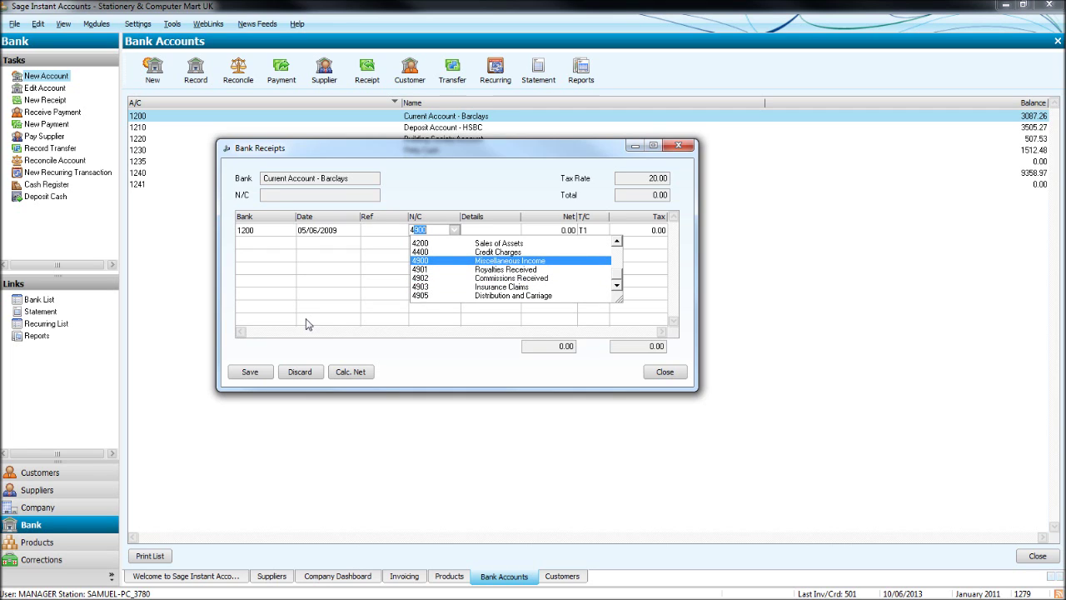
key("Tab")
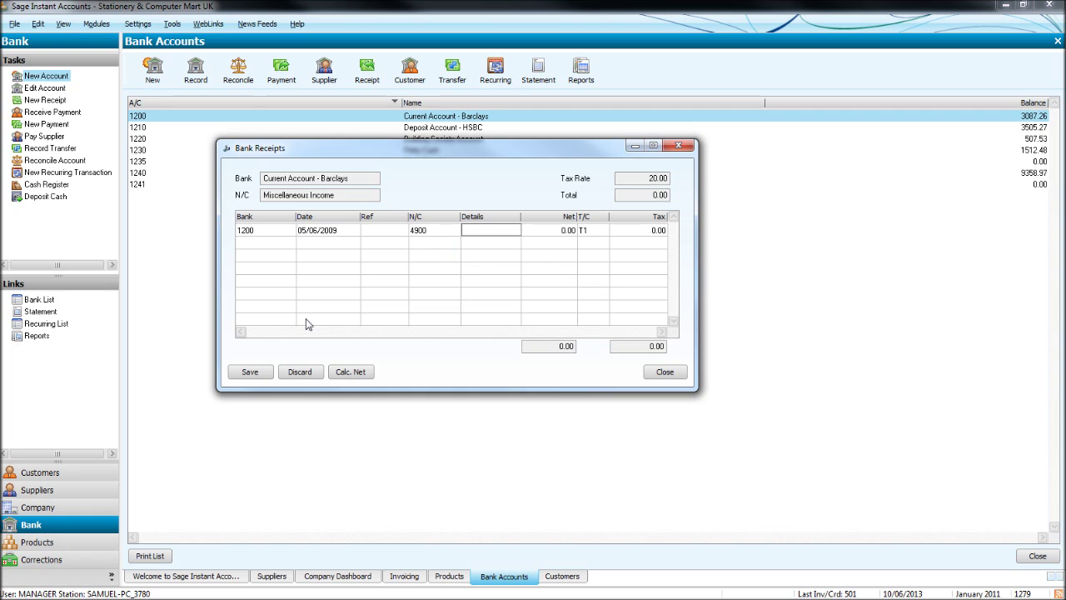
Complete the receipt line with details Interest April 13, net 2.00 and tax code T9, then save the receipt and close the form.
key("F4")
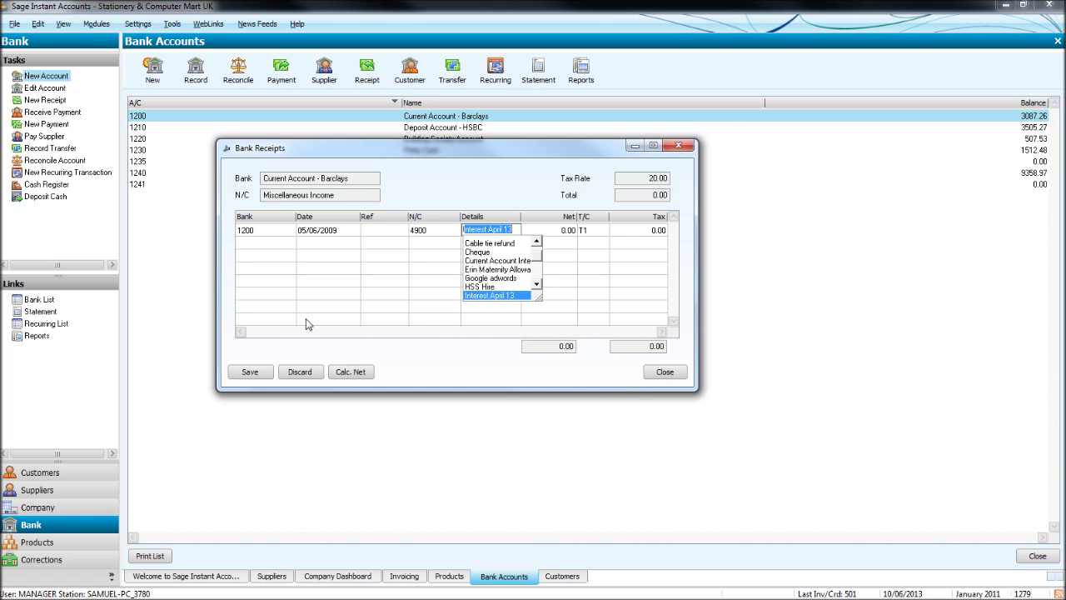
key("Tab")
type("2")
key("Tab")
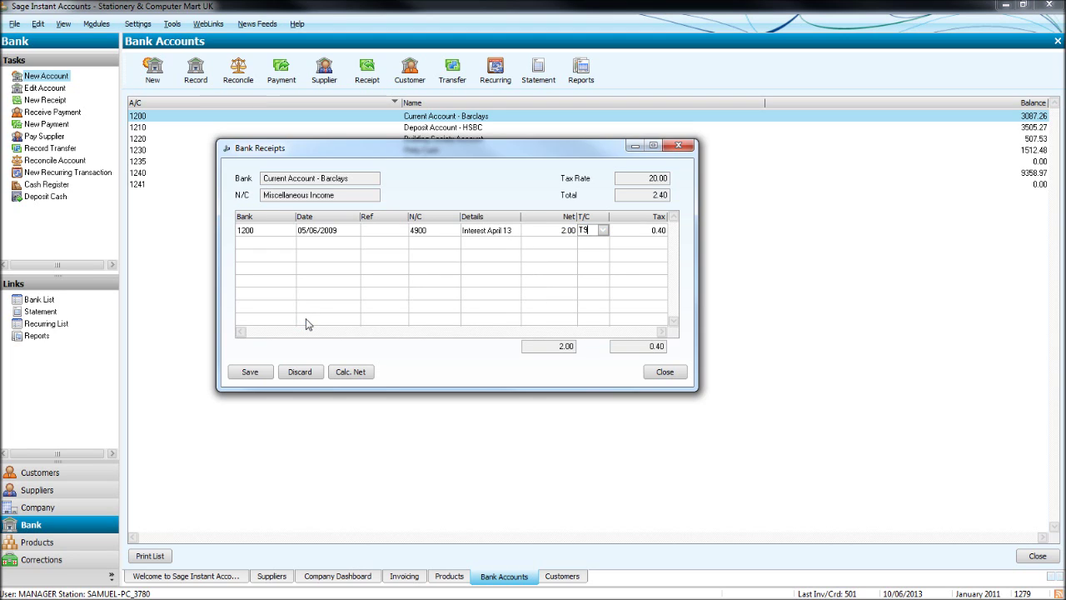
key("Tab")
key("Tab")
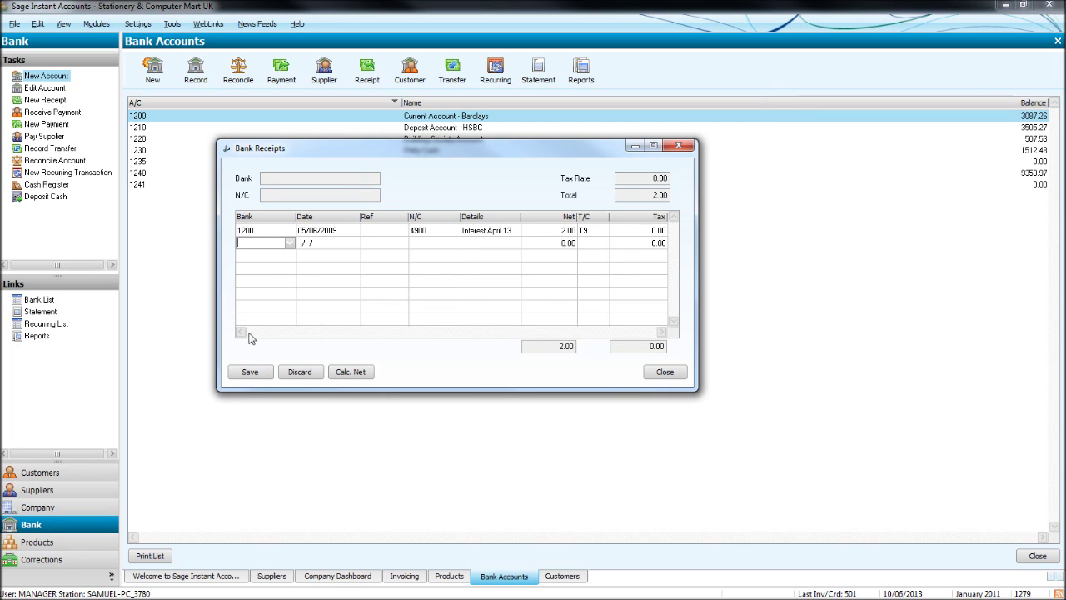
left_click(250, 371)
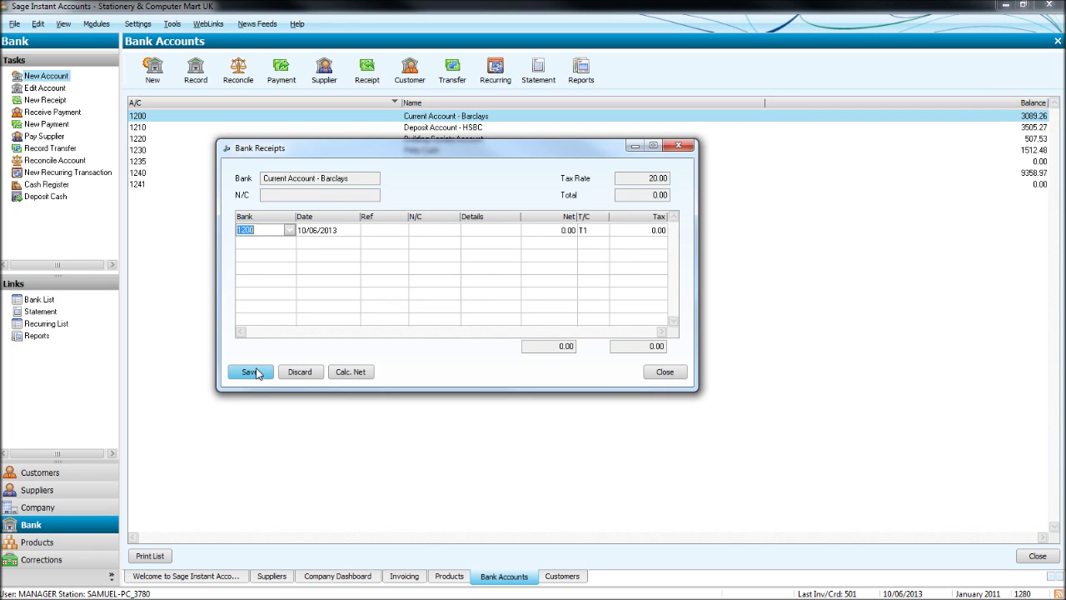
left_click(678, 146)
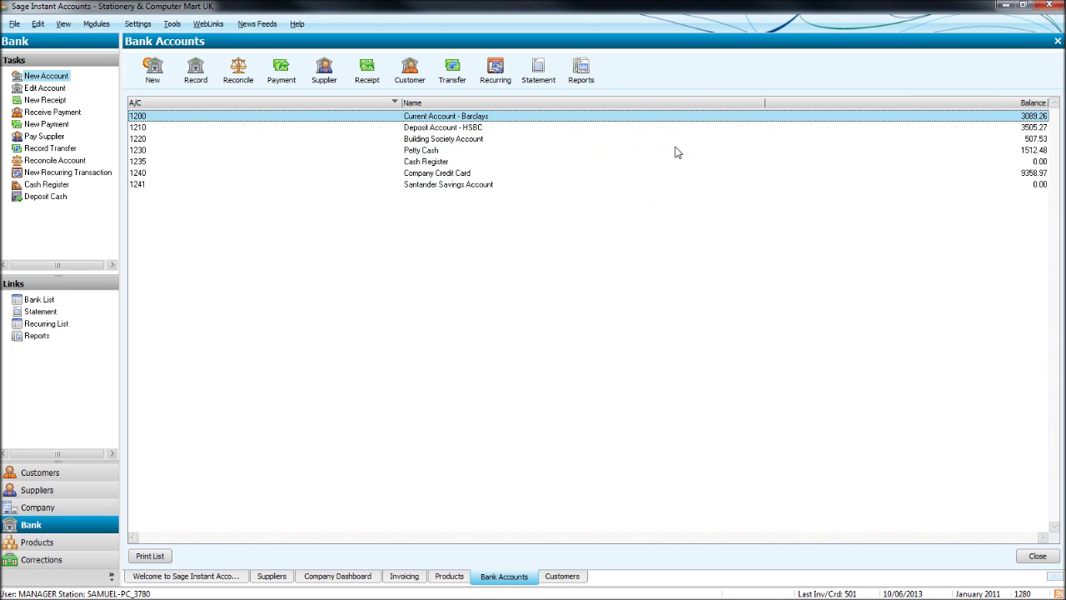
View the blank customer receipt and supplier payment forms for the Barclays current account to compare them.
left_click(409, 83)
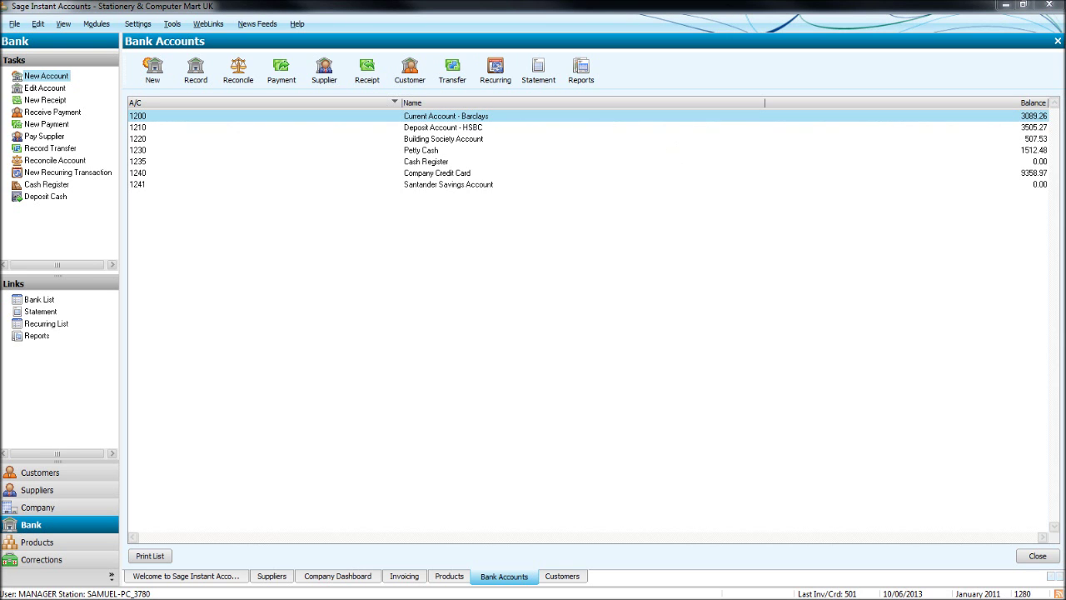
left_click_drag(609, 58, 759, 92)
left_click(861, 86)
left_click(325, 83)
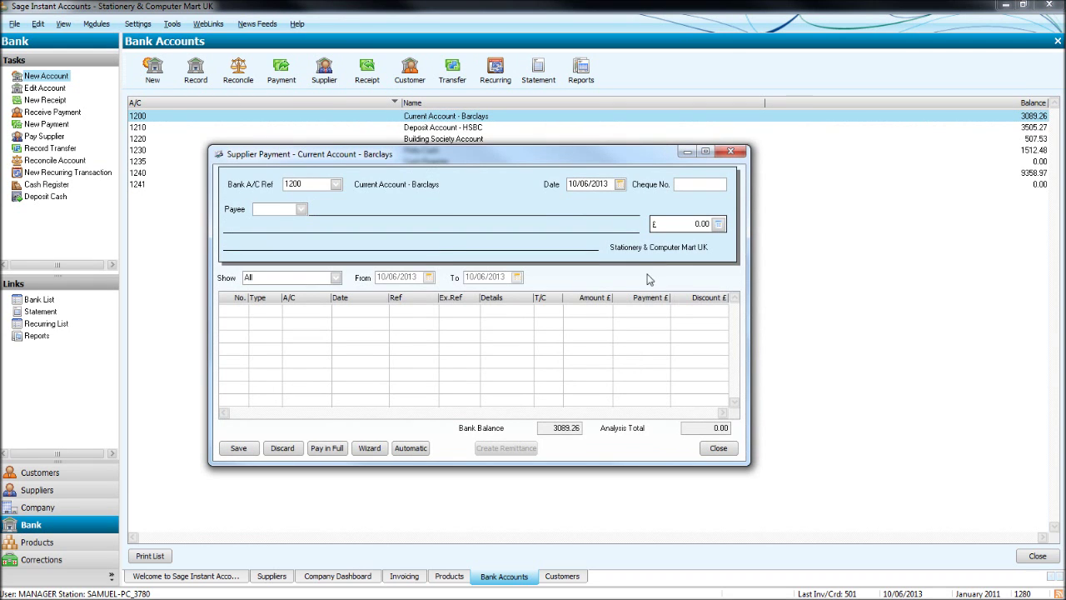
left_click(730, 151)
Start a customer receipt into the 1200 Barclays current account for the customer Stevenson & Smith.
left_click(417, 85)
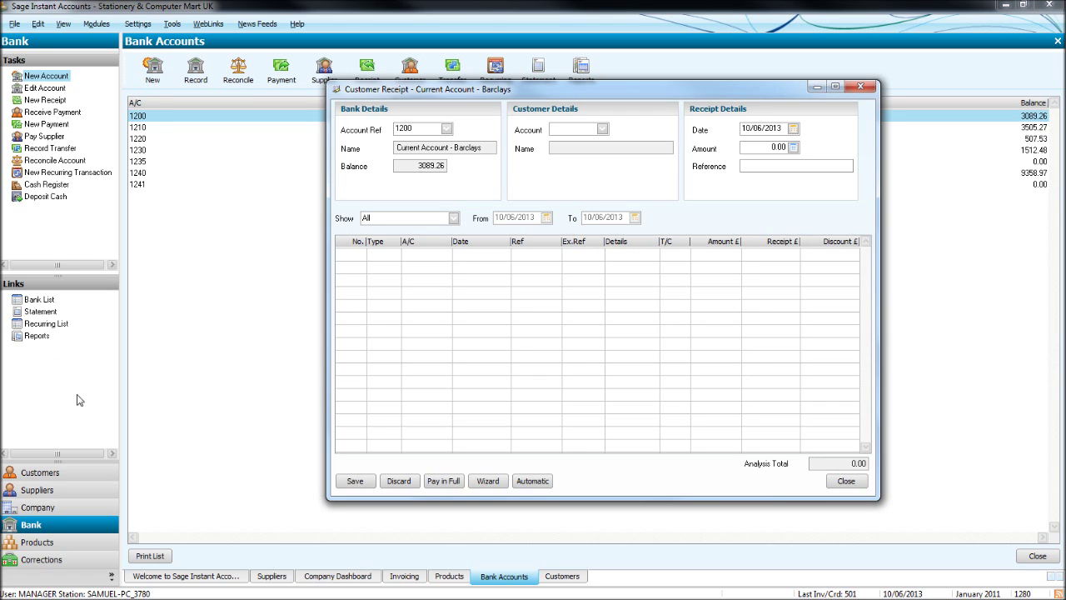
left_click(73, 474)
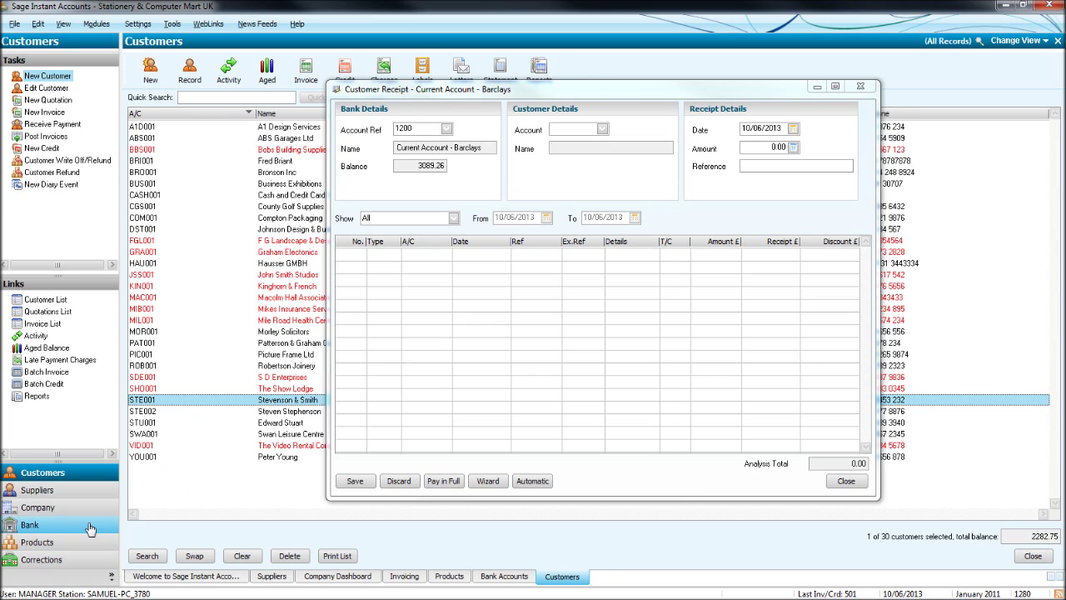
left_click(89, 526)
left_click(574, 129)
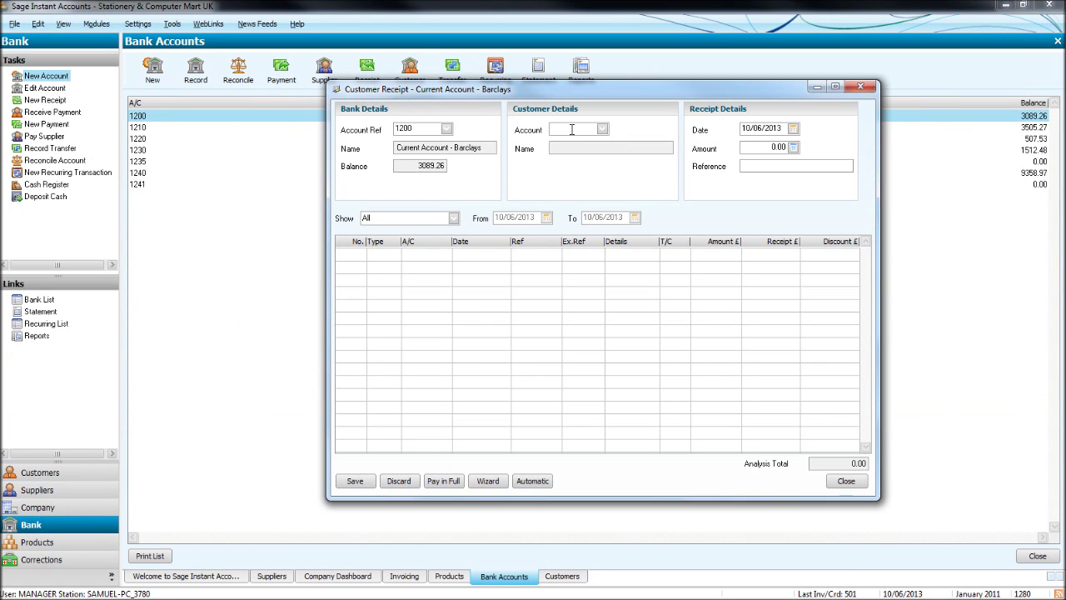
type("STE001")
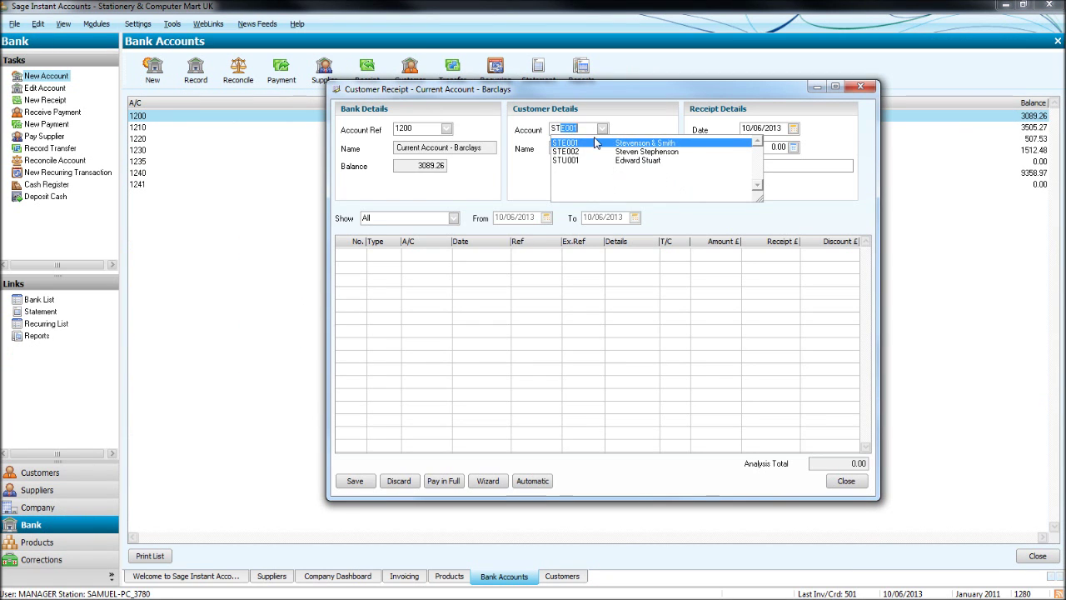
left_click(603, 143)
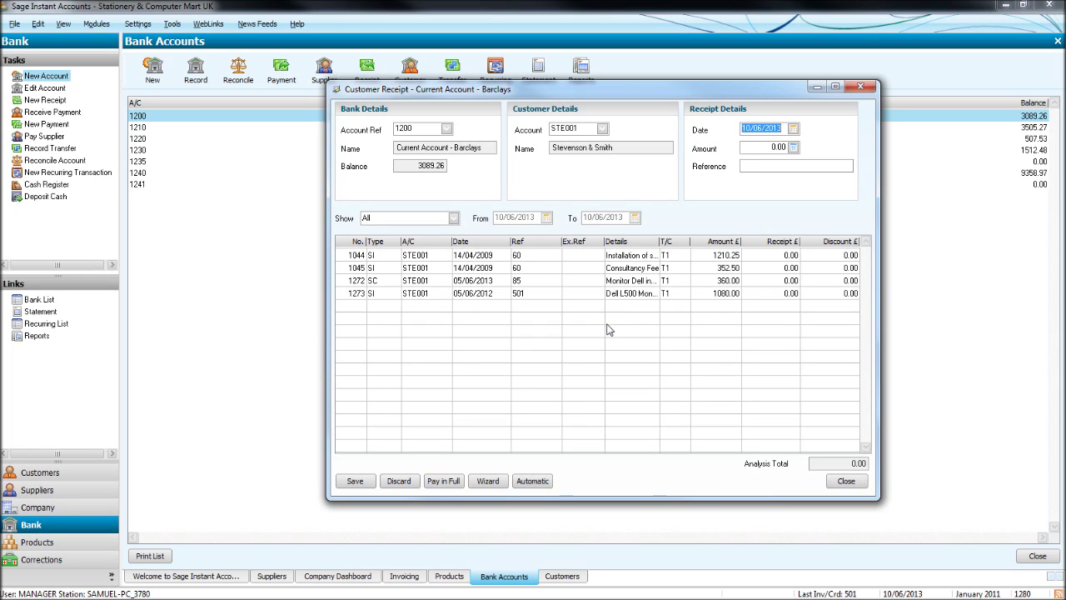
Sort the customer's outstanding items by date, set the receipt amount to 2000.00 and allocate it automatically from the oldest invoice.
left_click(483, 243)
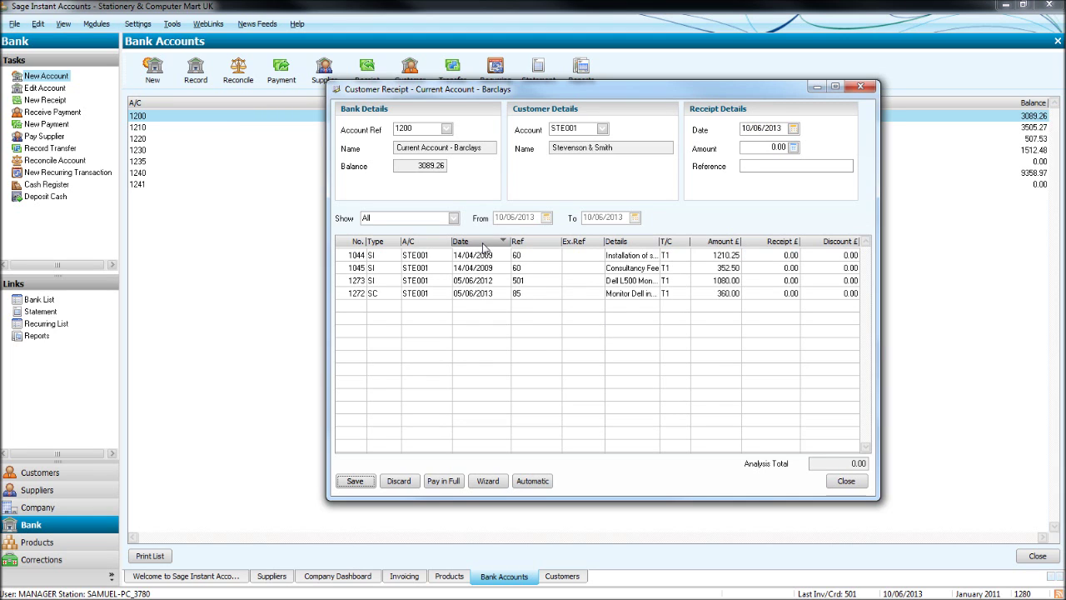
left_click(784, 129)
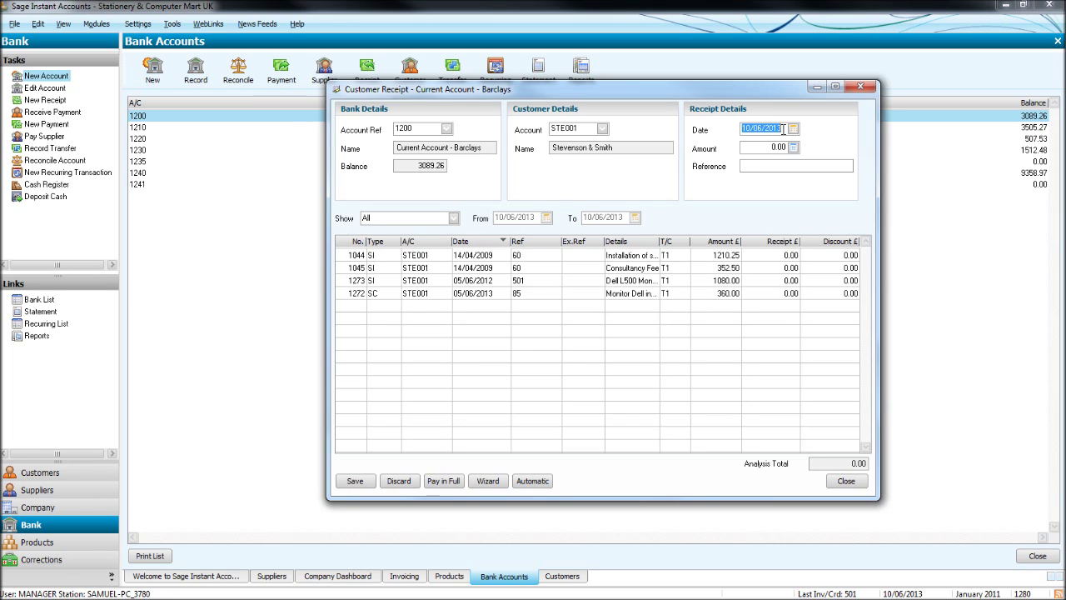
left_click(773, 148)
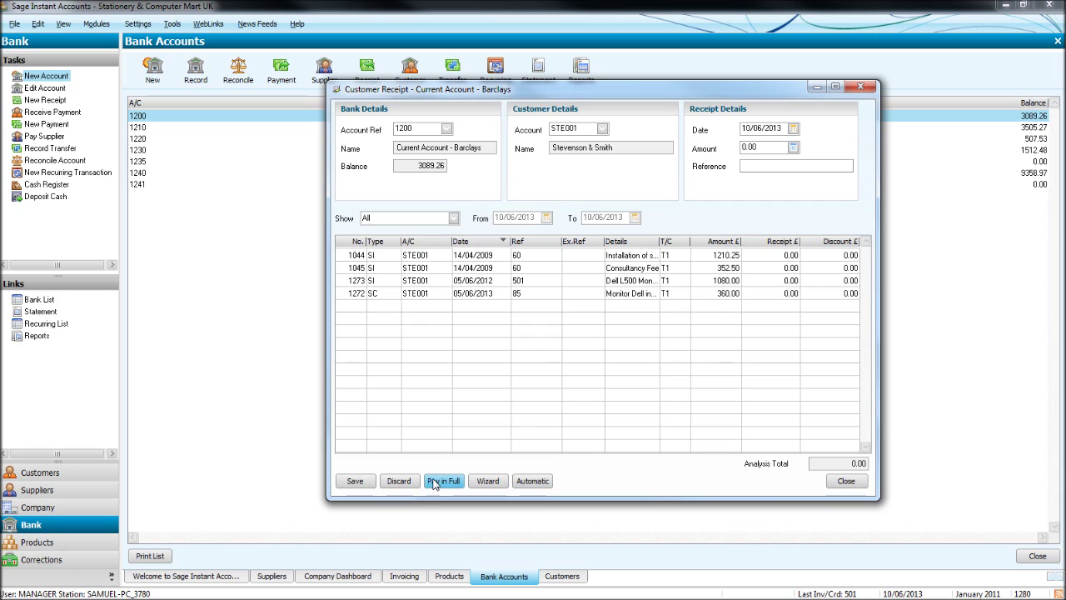
left_click_drag(758, 148, 713, 149)
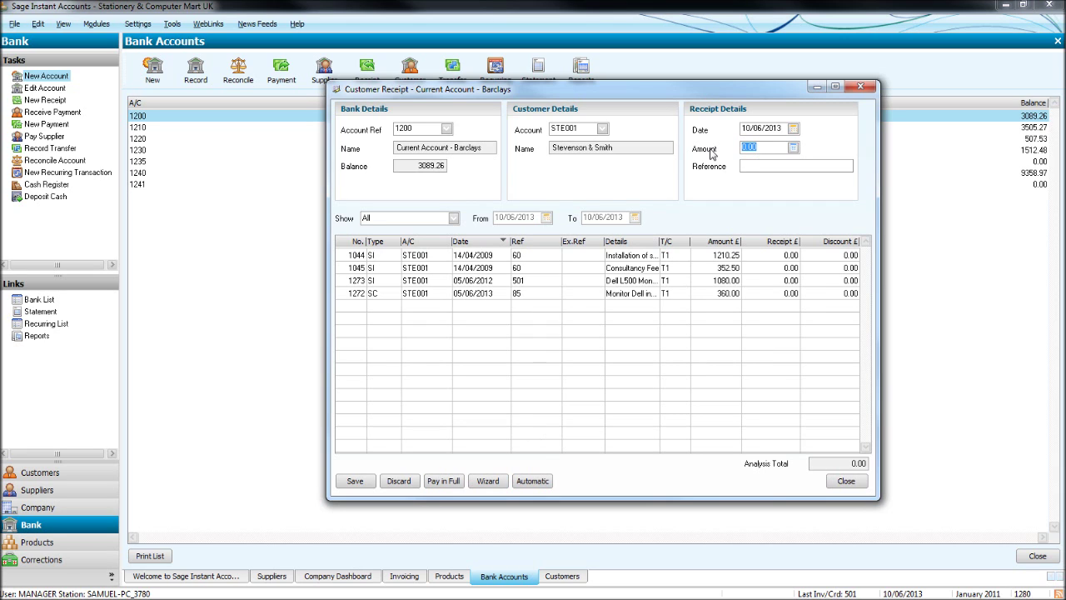
type("2000")
left_click(533, 481)
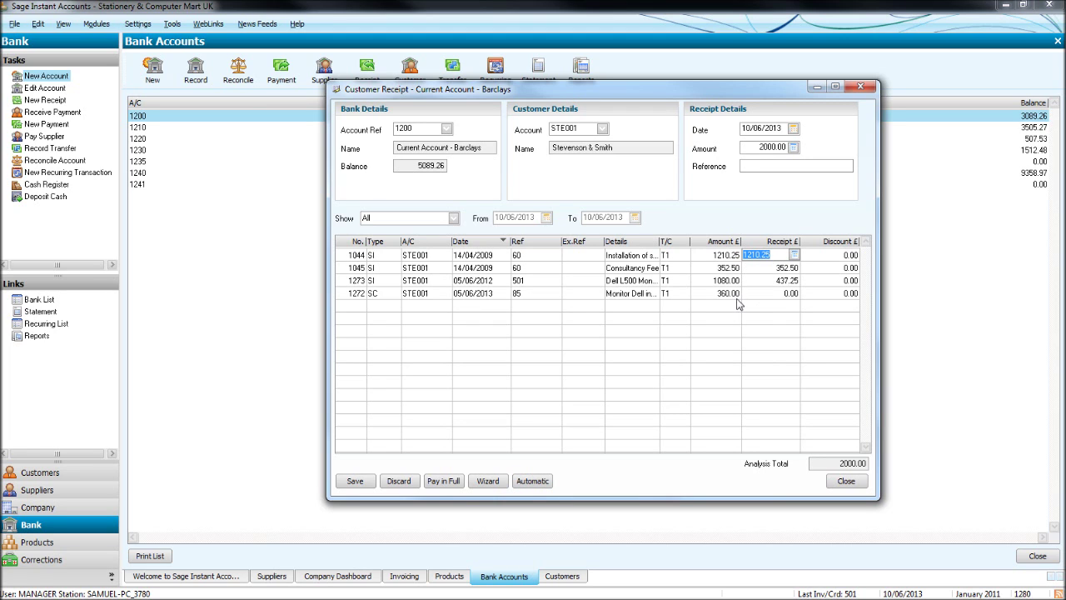
left_click(746, 147)
left_click(782, 281)
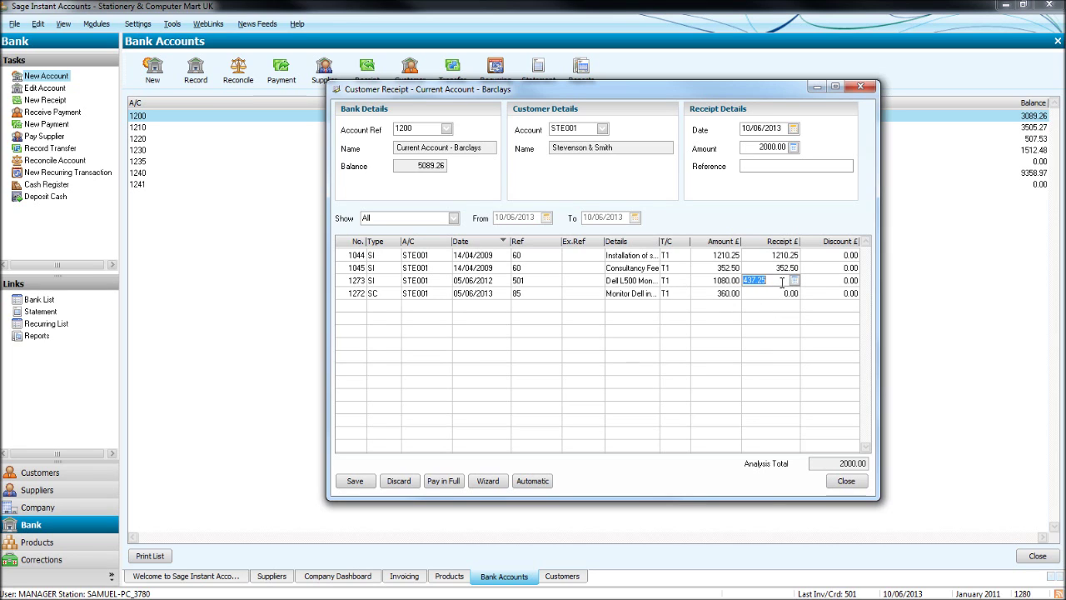
Clear the automatically allocated receipt amounts from the customer's three outstanding invoices.
key("Delete")
key("Up")
key("Delete")
key("Up")
key("Delete")
left_click(781, 283)
left_click(770, 254)
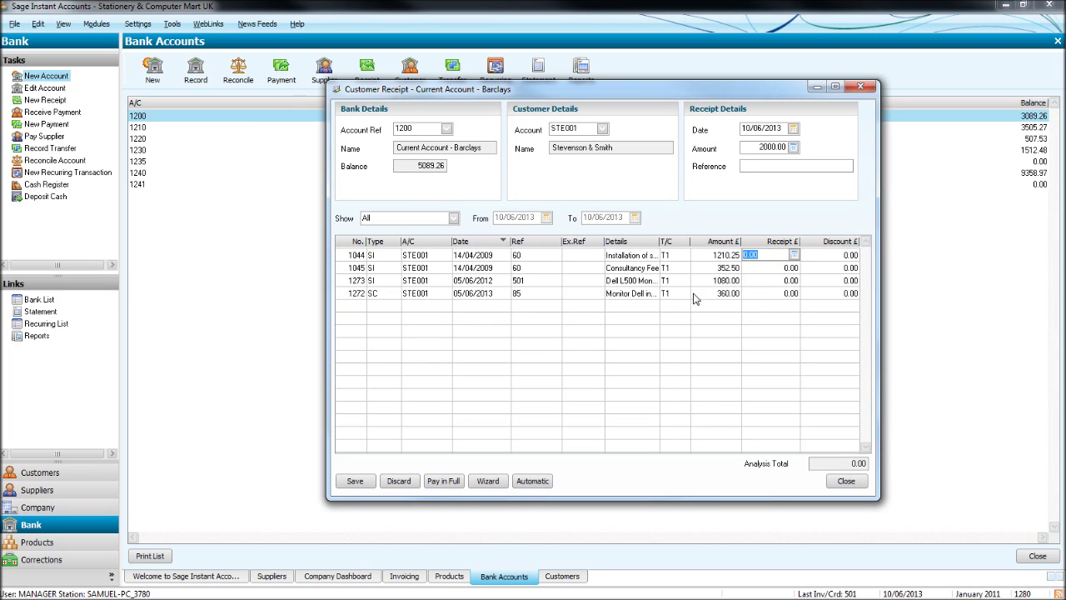
Allocate full payment to the first outstanding invoice, Installation of six user network, and clear the old total receipt amount.
left_click(443, 480)
left_click_drag(784, 147, 737, 156)
key("BackSpace")
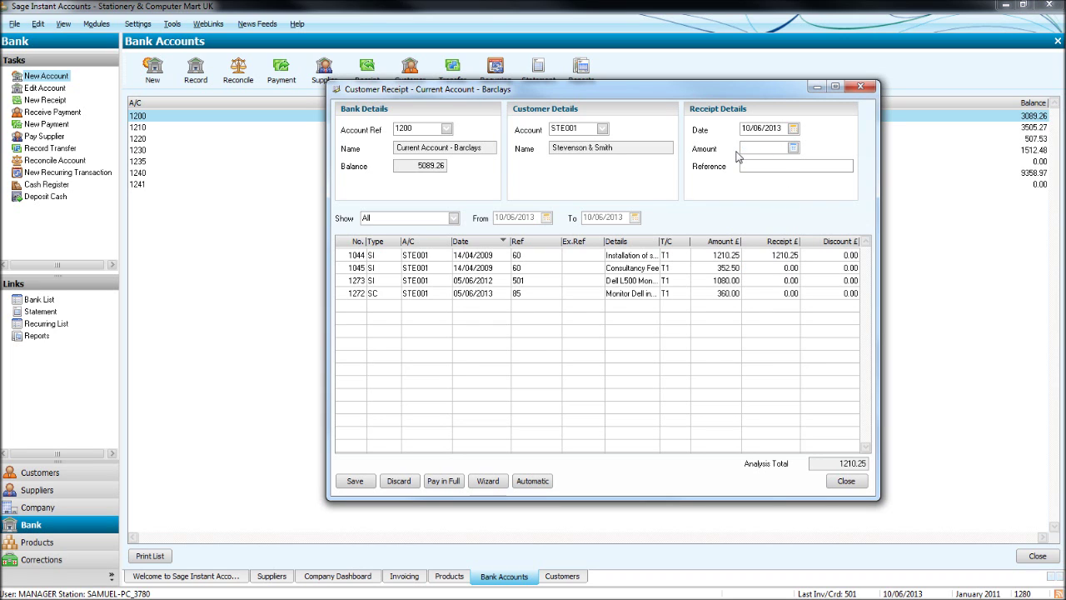
left_click(779, 255)
left_click(704, 333)
Set the receipt reference to DD and save the receipt, accepting the date outside the current financial year.
left_click(785, 165)
type("DD")
left_click(355, 480)
left_click(580, 316)
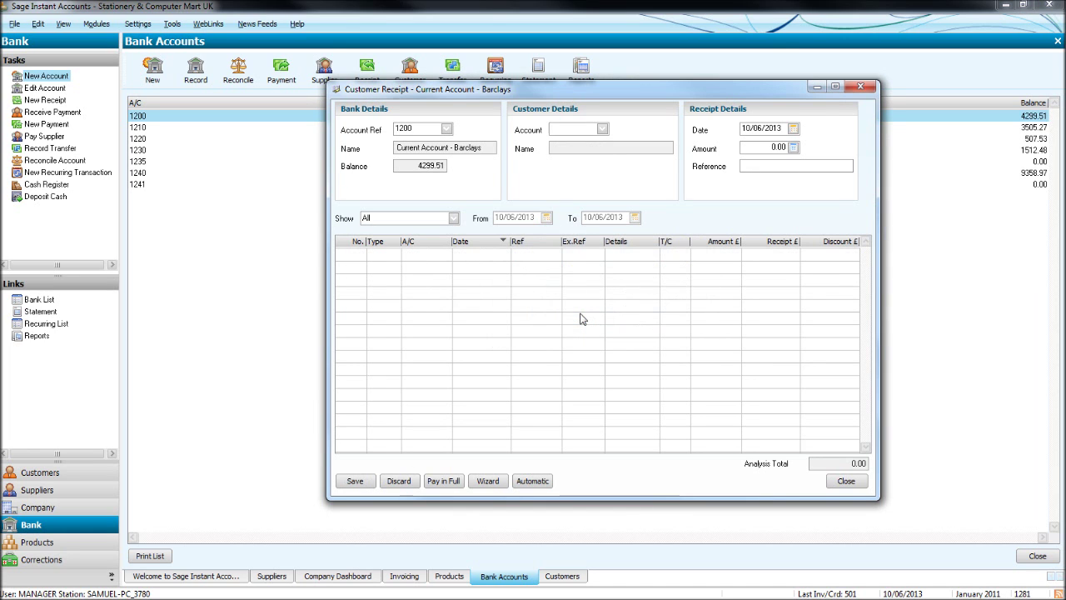
Start another receipt for the customer Stevenson & Smith with reference 005359, ready on the Consultancy Fee invoice.
type("STE001")
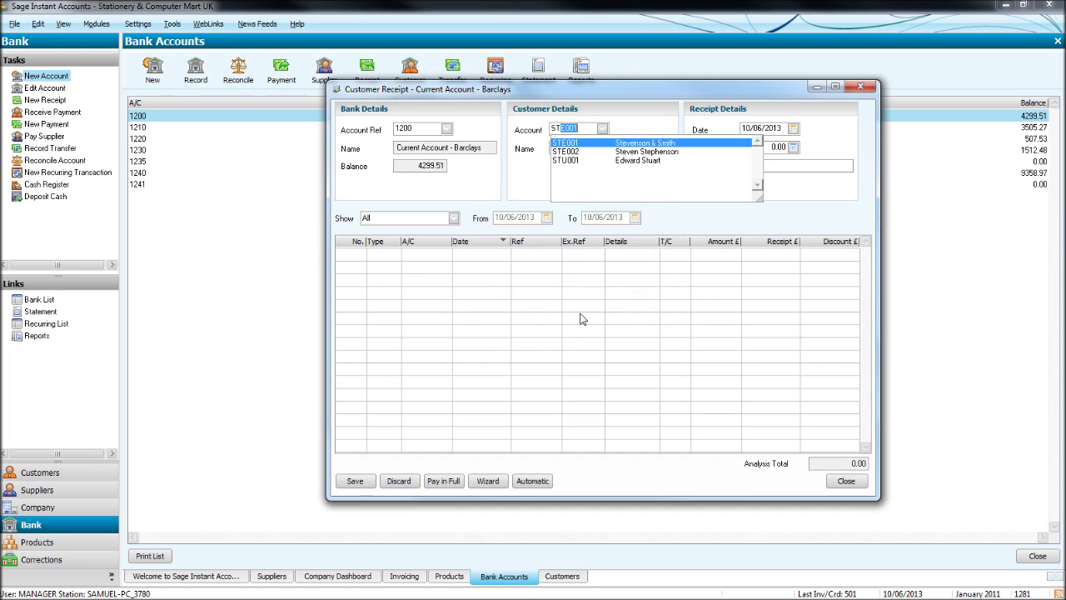
key("Tab")
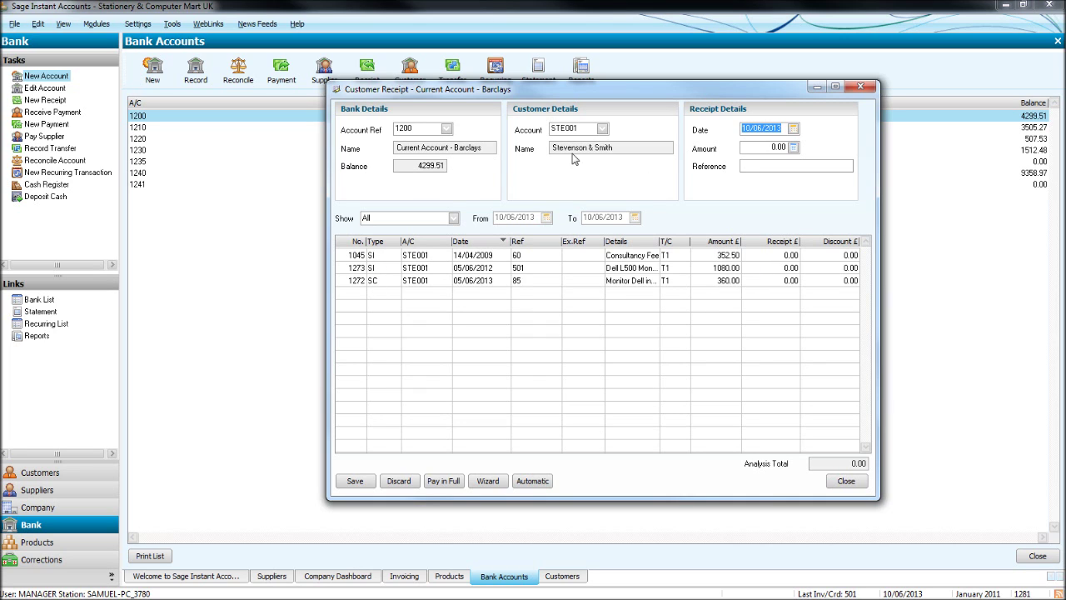
left_click(752, 165)
left_click(774, 255)
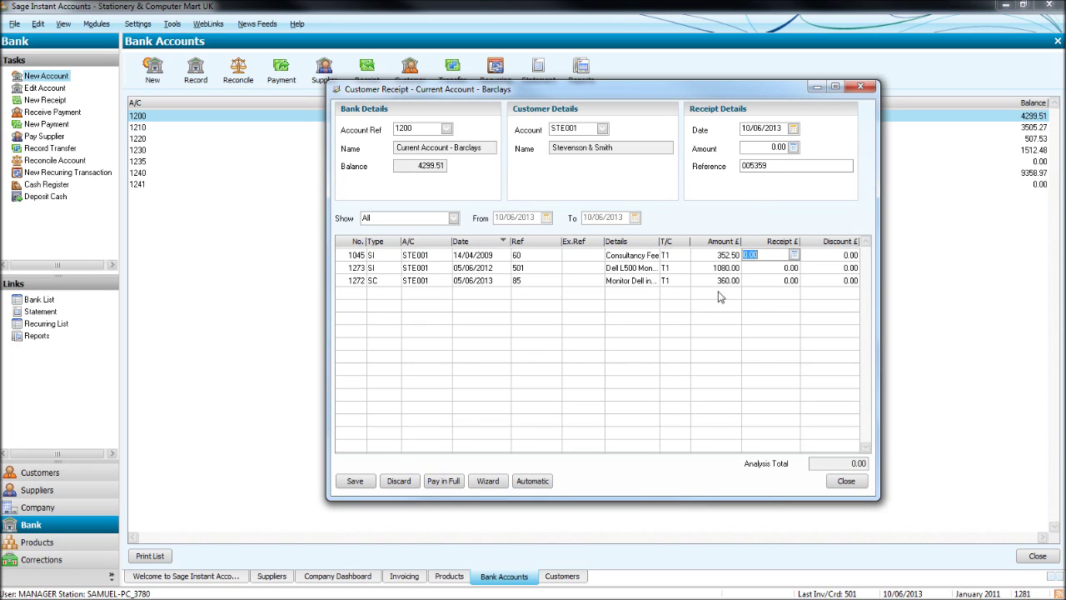
Allocate the two remaining invoices and the credit note in full, then save the receipt despite its out-of-year date.
left_click(452, 484)
left_click(452, 484)
left_click(453, 483)
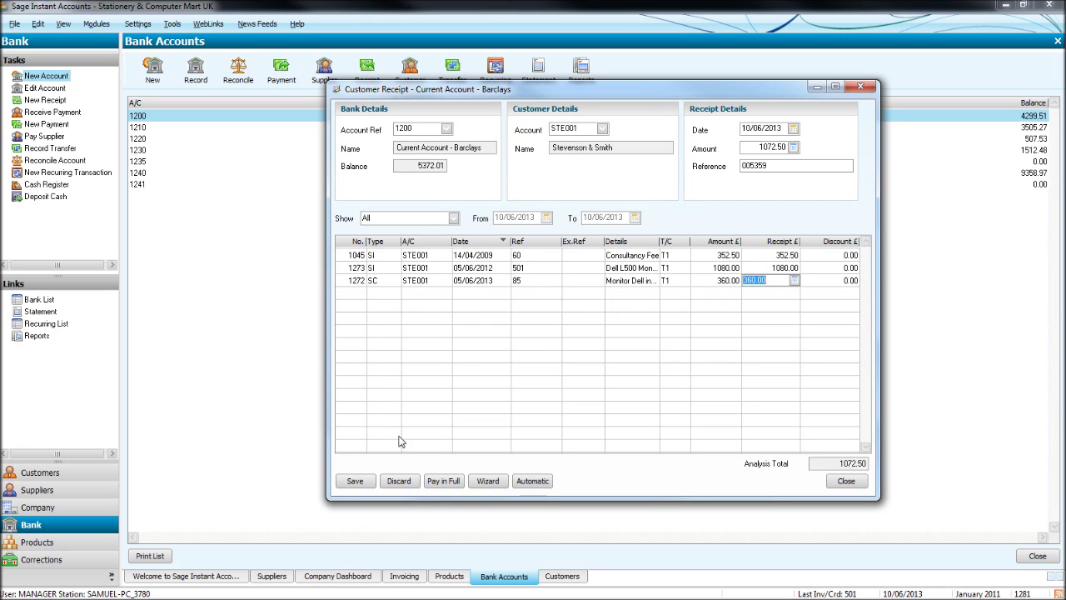
left_click(355, 480)
left_click(569, 319)
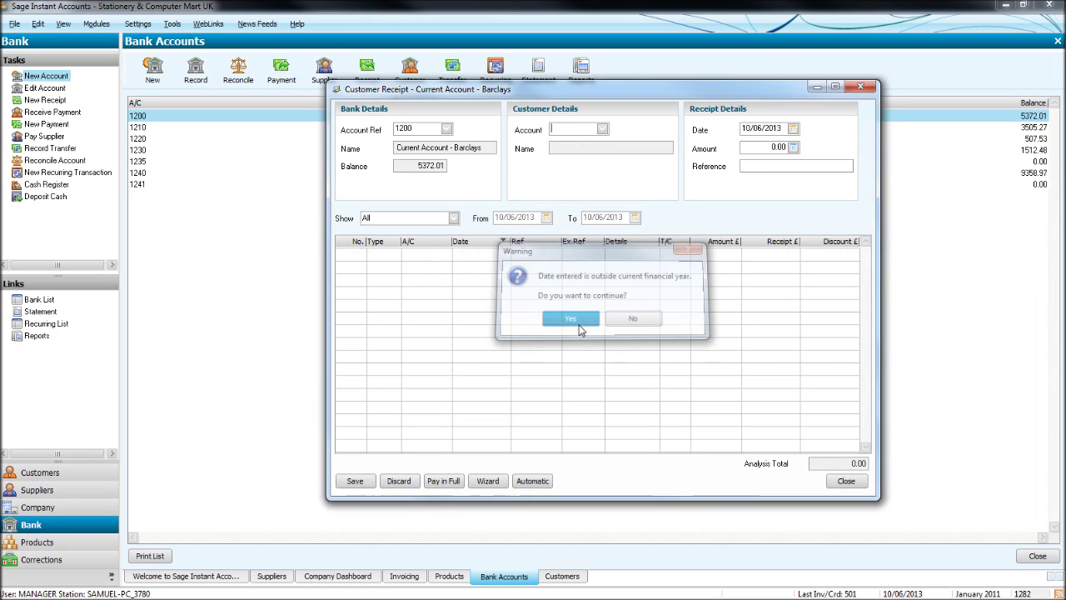
Check a new receipt for Stevenson & Smith for remaining outstanding items, then close the form without saving.
type("STE001")
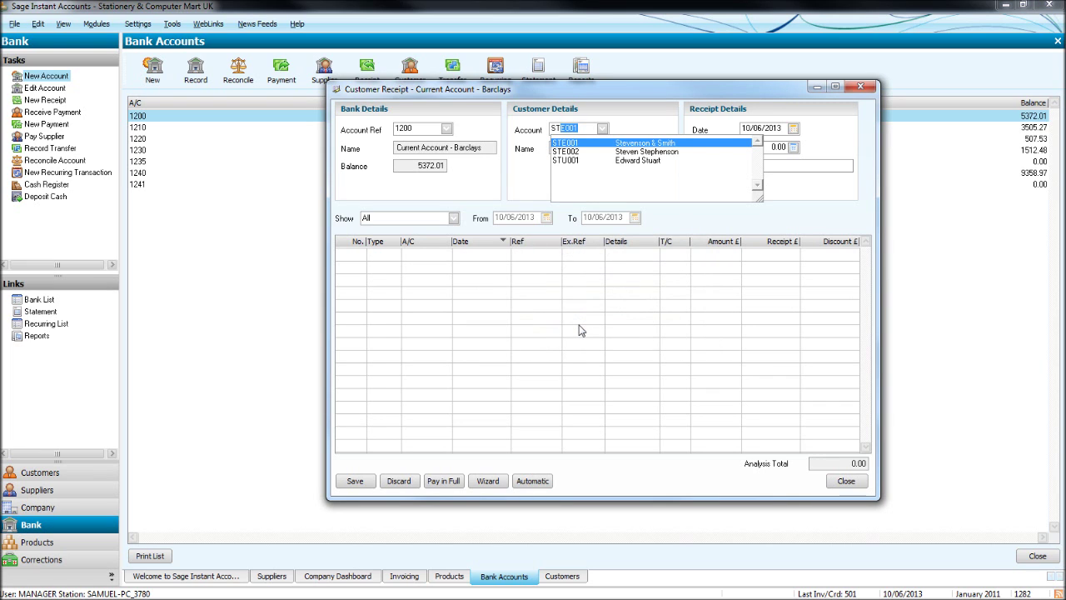
key("Tab")
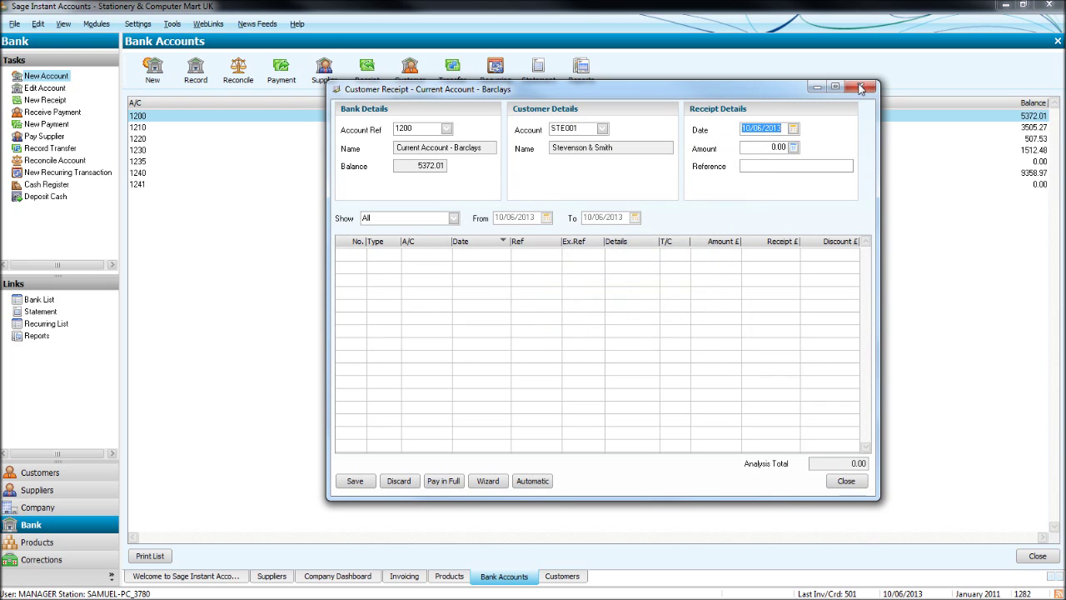
left_click(861, 86)
left_click(614, 327)
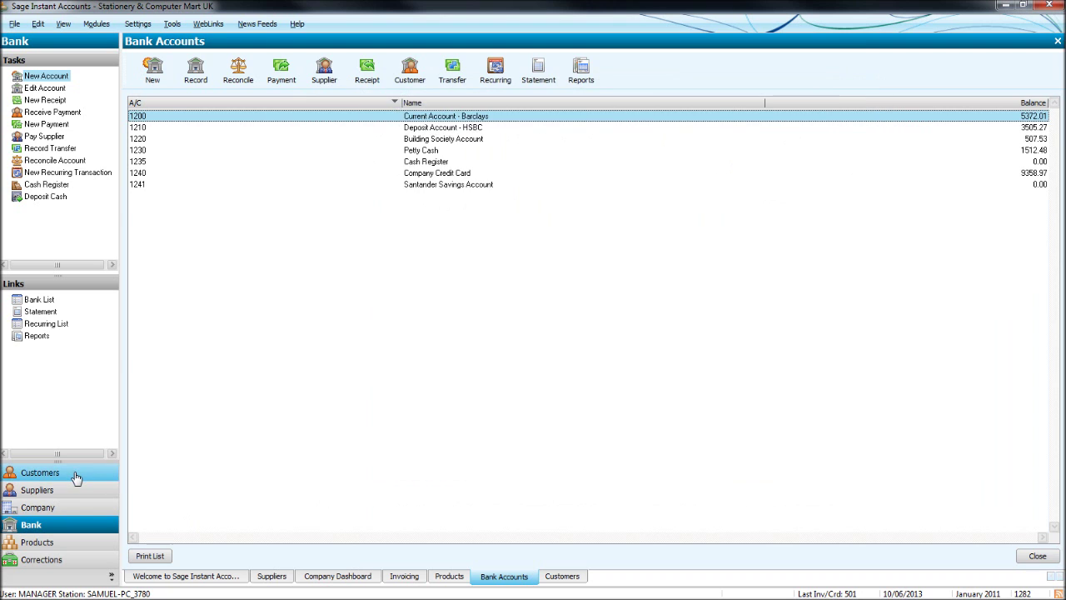
Open the activity of the customer Stevenson & Smith, sort the transactions by date and select the sales receipt with reference 005359.
left_click(74, 473)
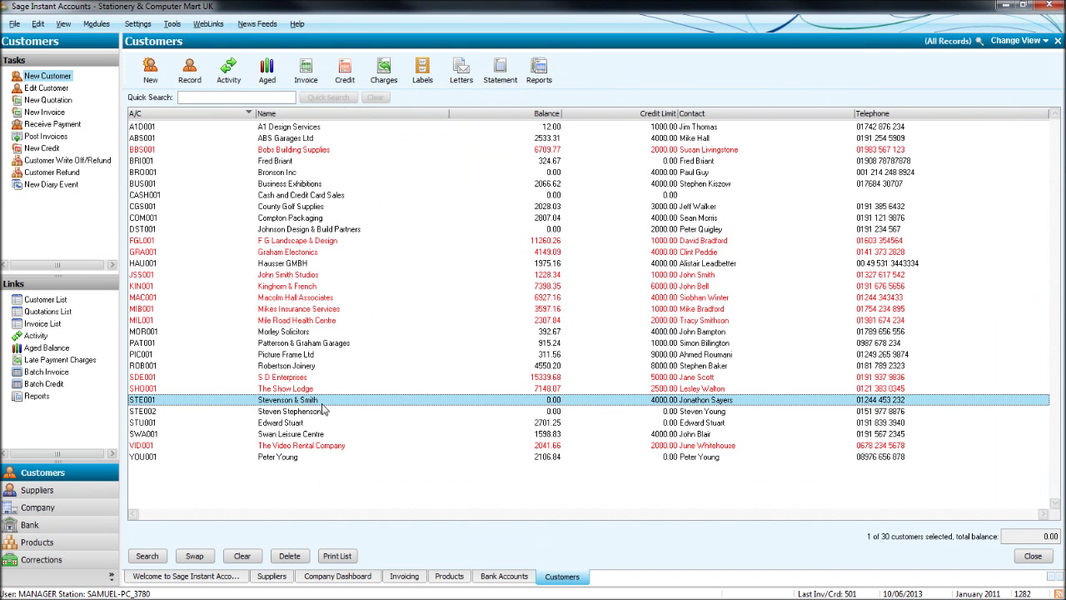
double_click(548, 403)
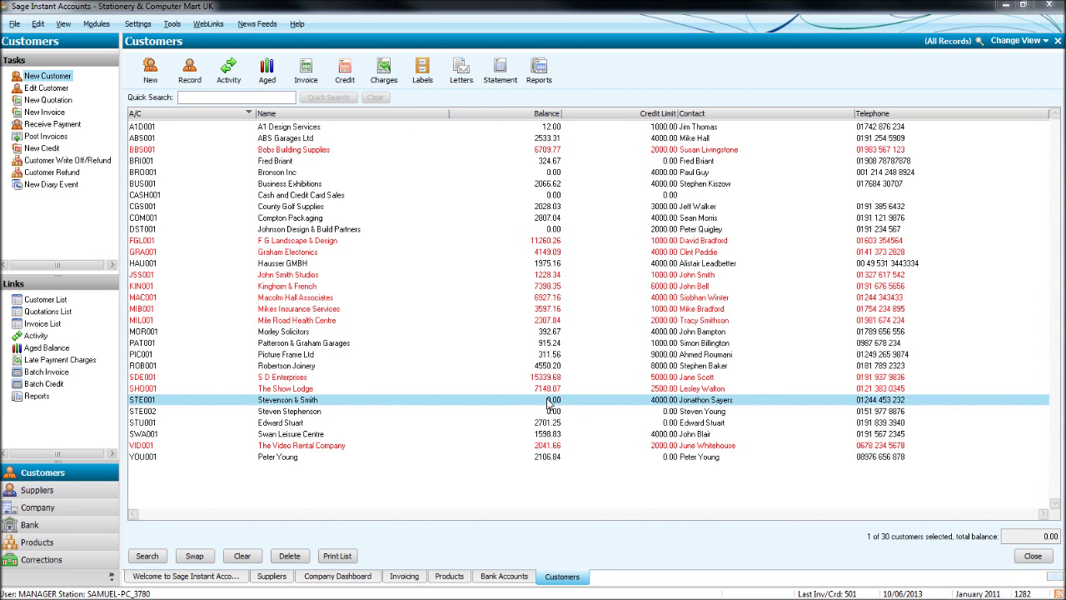
left_click(507, 84)
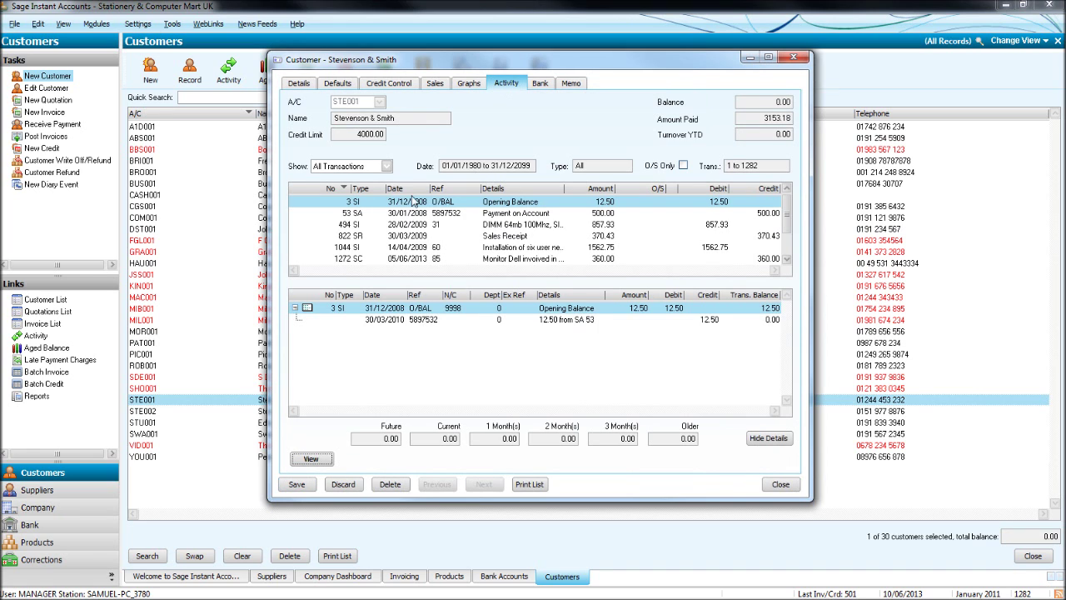
left_click(638, 201)
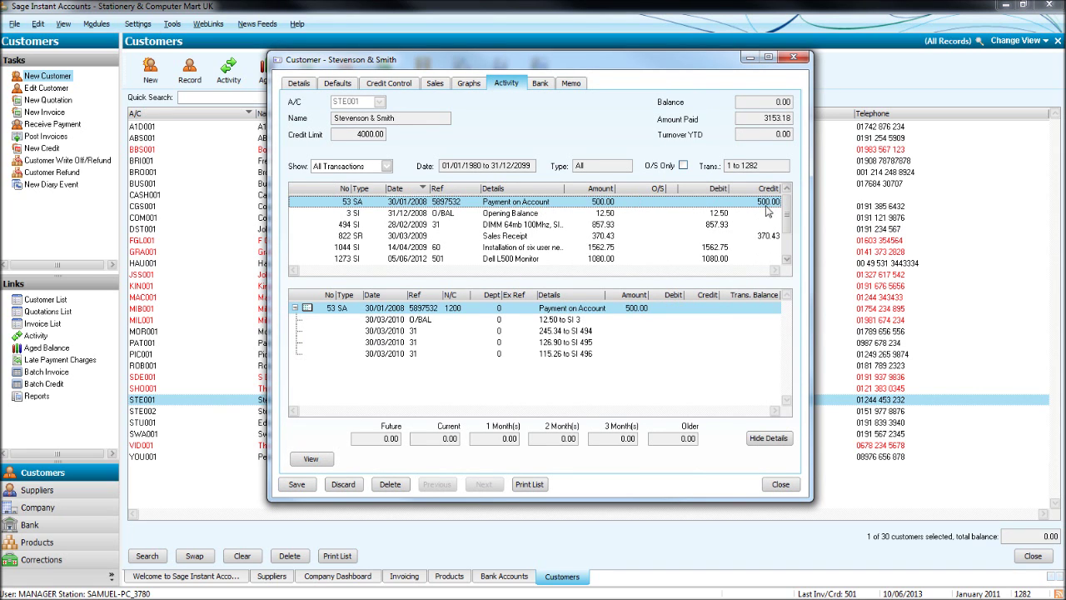
left_click_drag(789, 212, 789, 237)
left_click(574, 259)
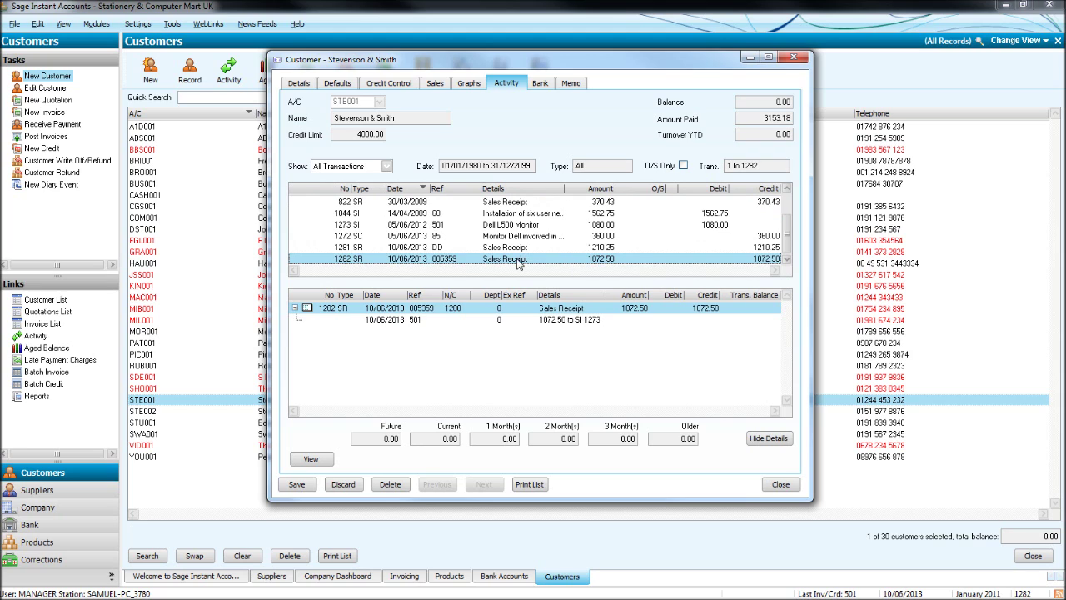
Compare the allocation details of the two sales receipts with references DD and 005359.
left_click(610, 249)
left_click(607, 259)
left_click(608, 249)
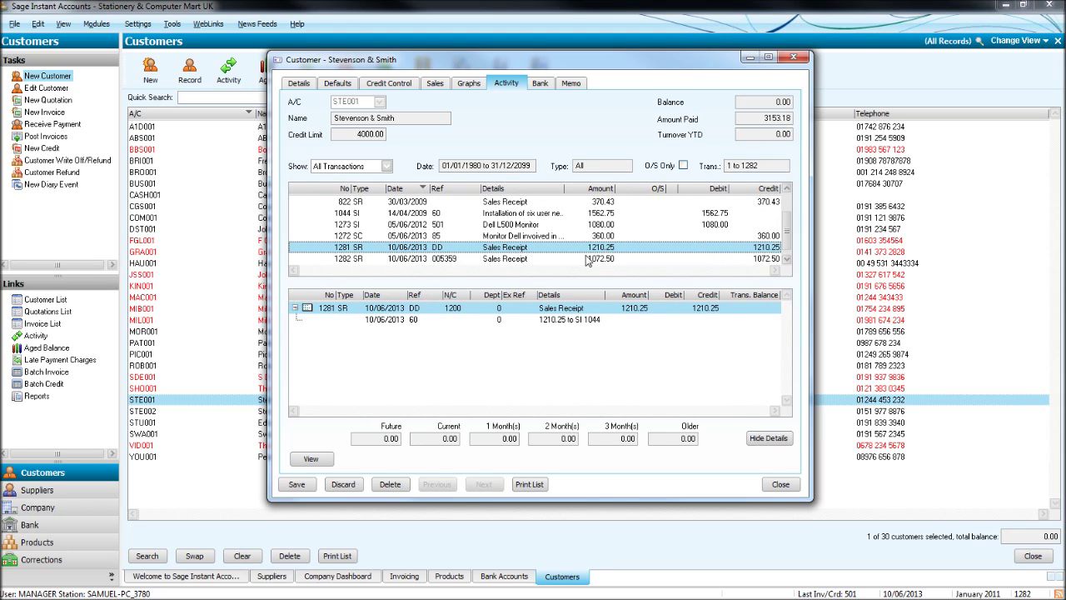
left_click(579, 259)
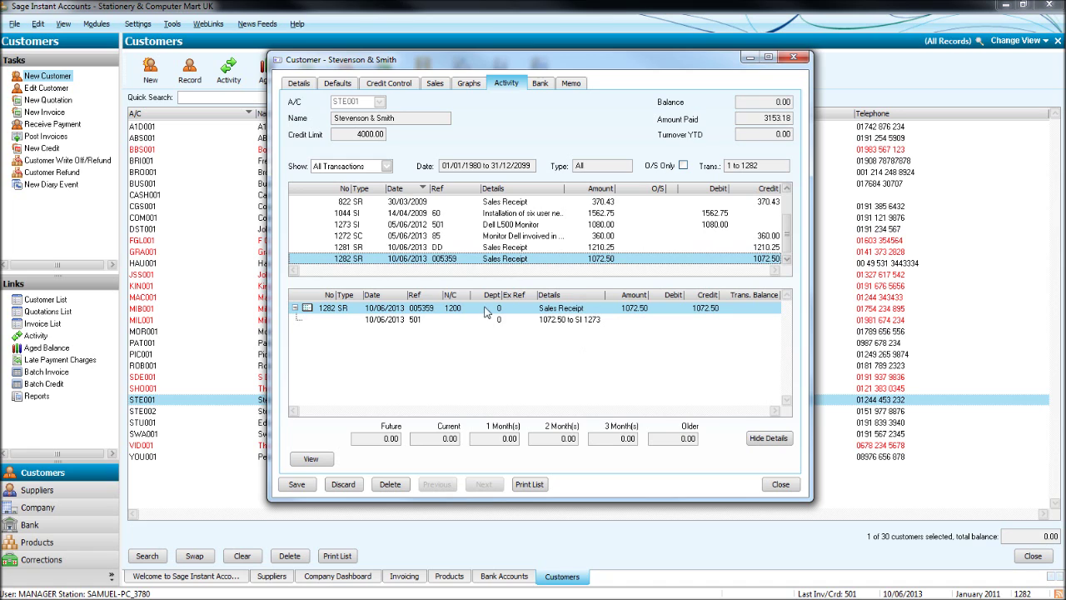
left_click(603, 248)
left_click(606, 261)
left_click(611, 248)
left_click(608, 259)
left_click(610, 248)
left_click(611, 259)
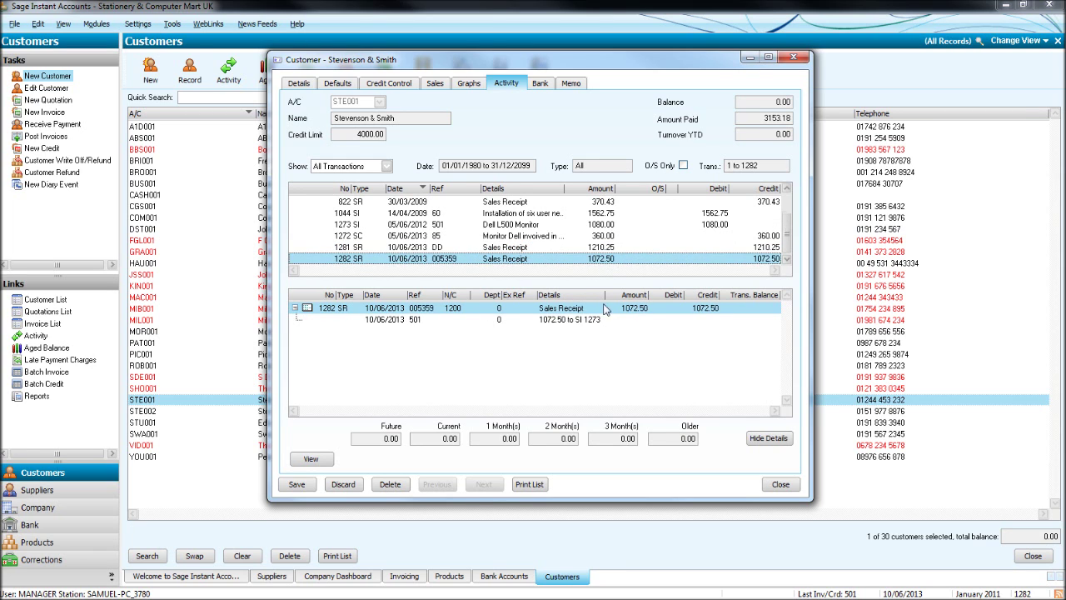